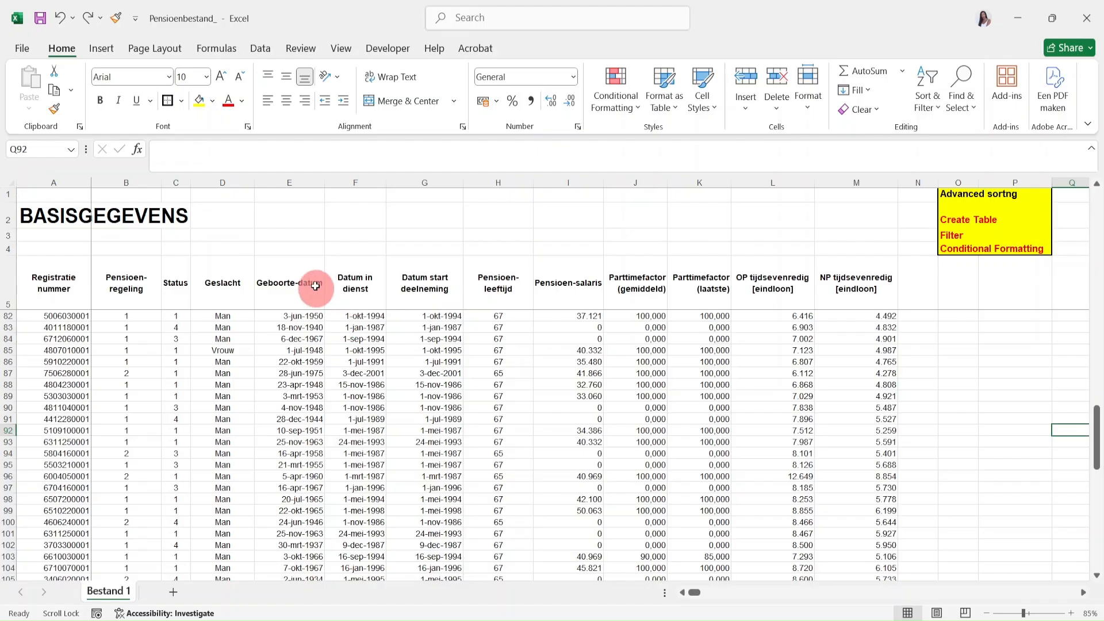
# Try converting the data range A5:M137 into a table with headers and undo the conversion.
pyautogui.click(495, 351)
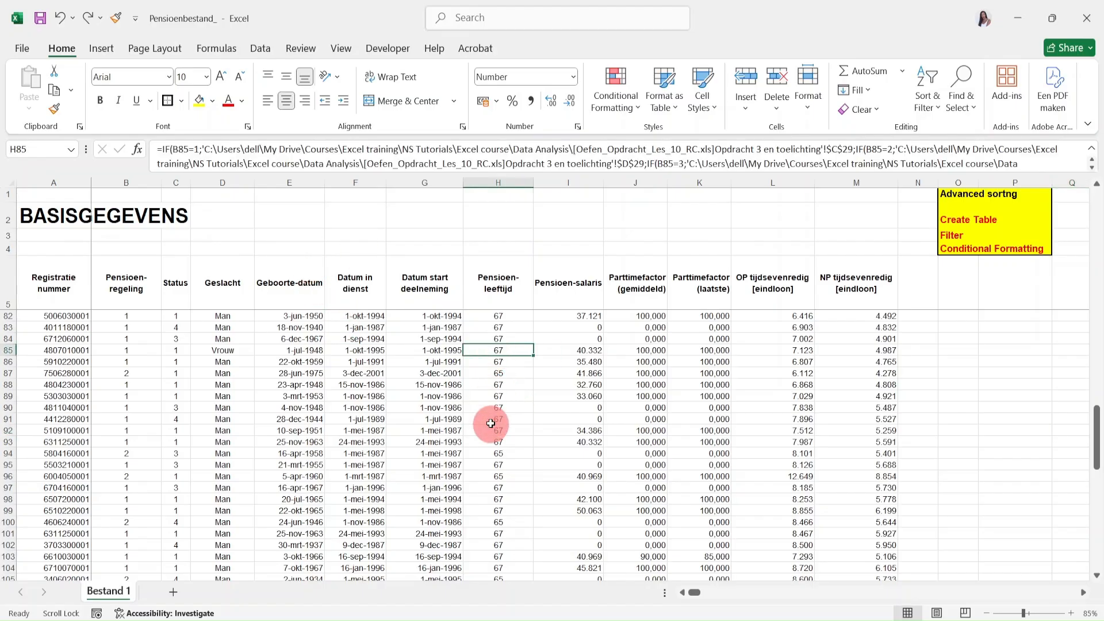
pyautogui.hotkey('ctrl', 't')
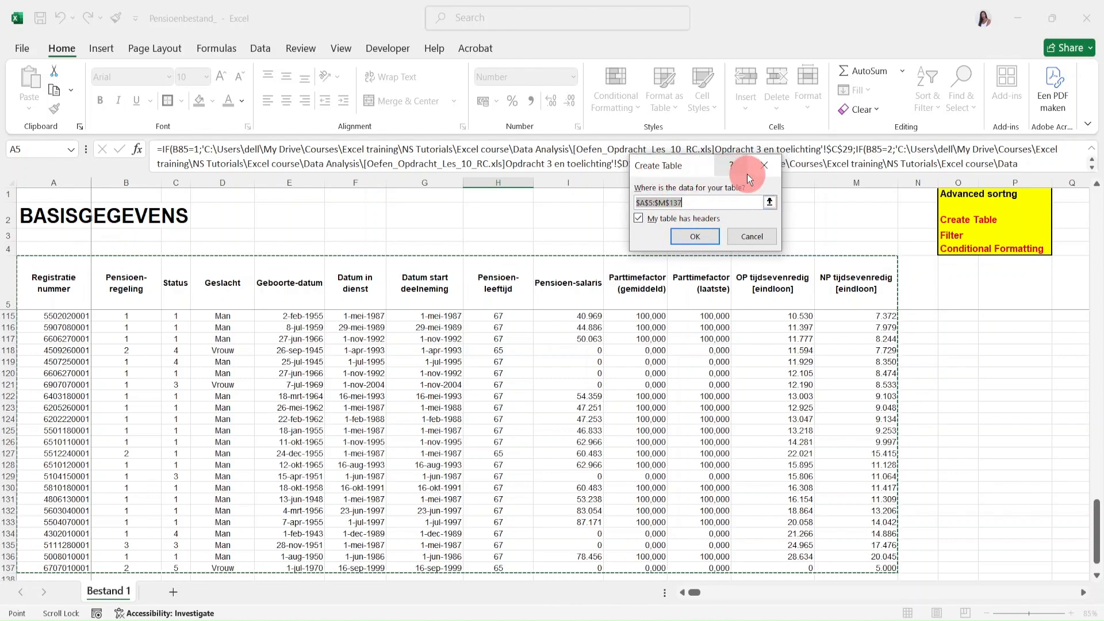
pyautogui.click(697, 238)
pyautogui.scroll(13, 582, 415)
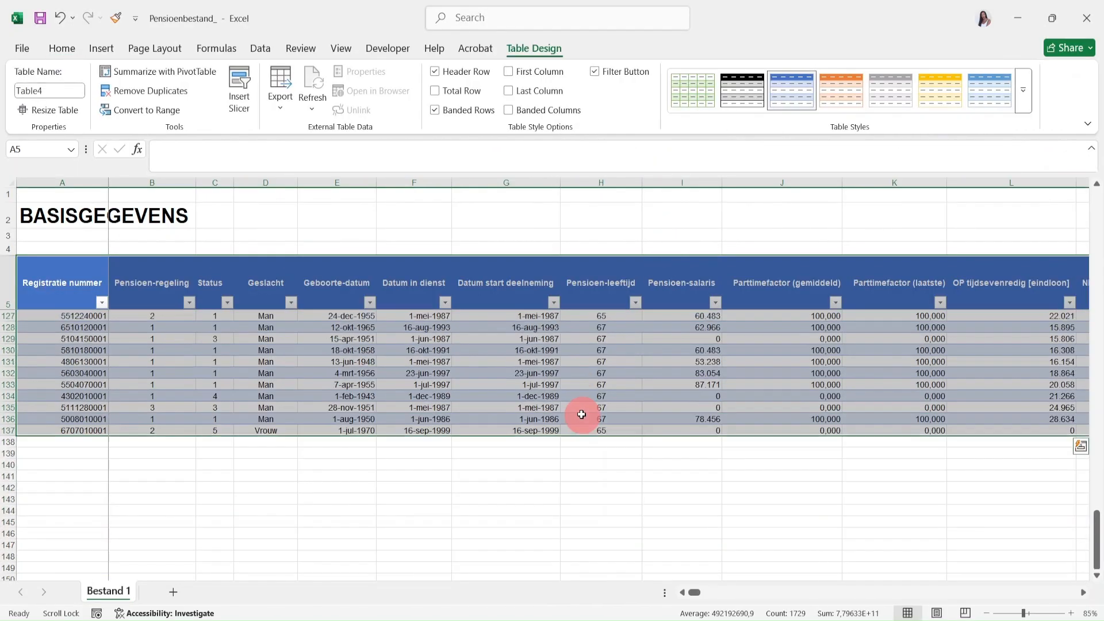
pyautogui.scroll(20, 582, 414)
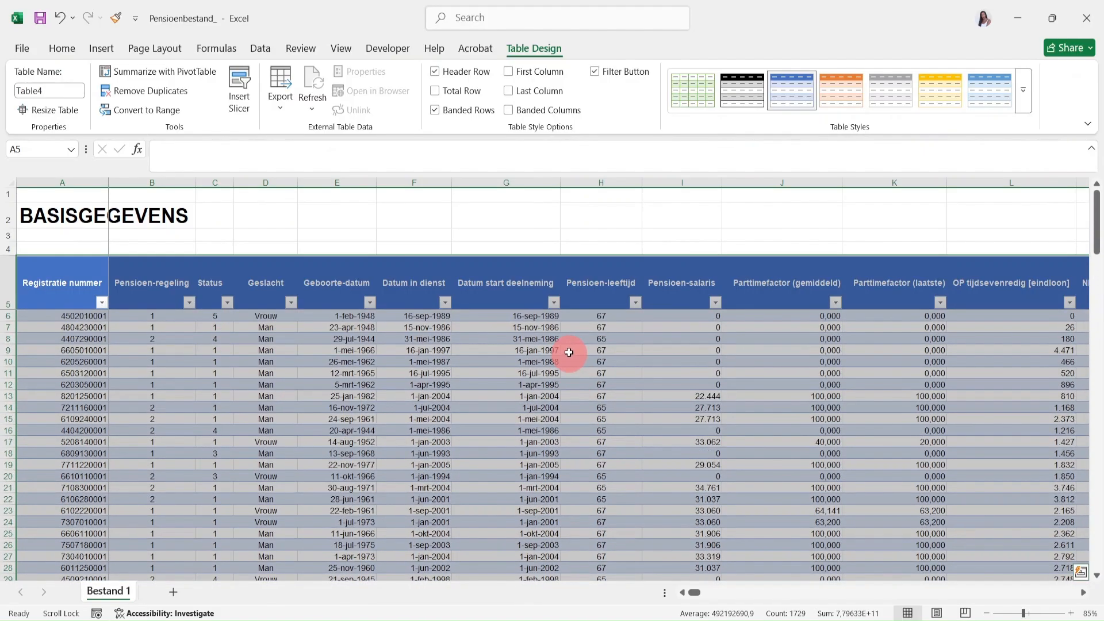
pyautogui.click(490, 225)
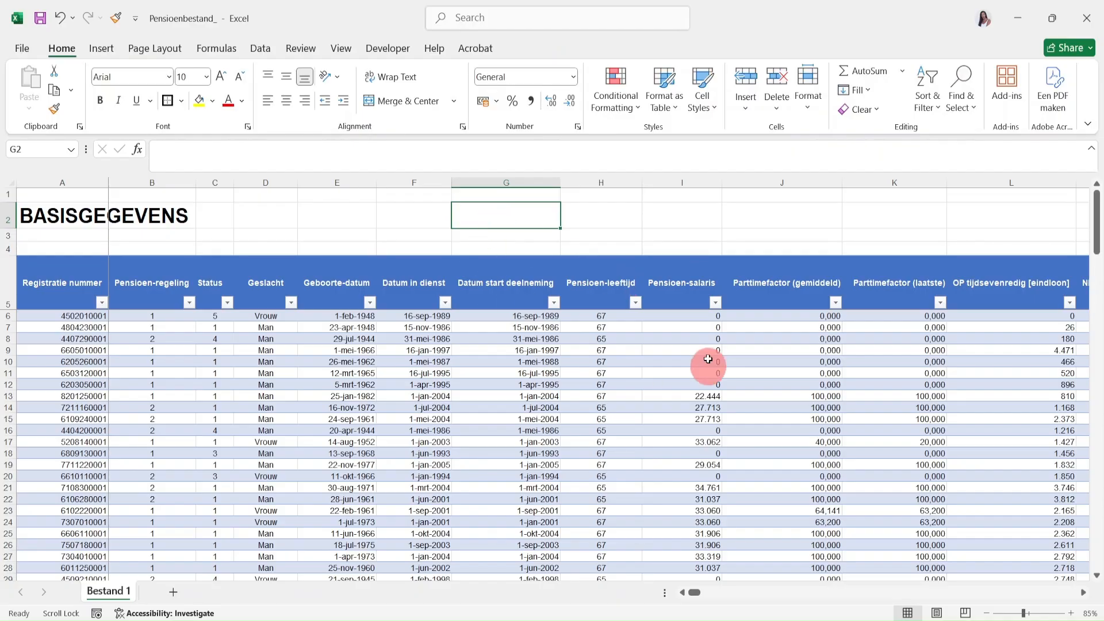
pyautogui.click(60, 18)
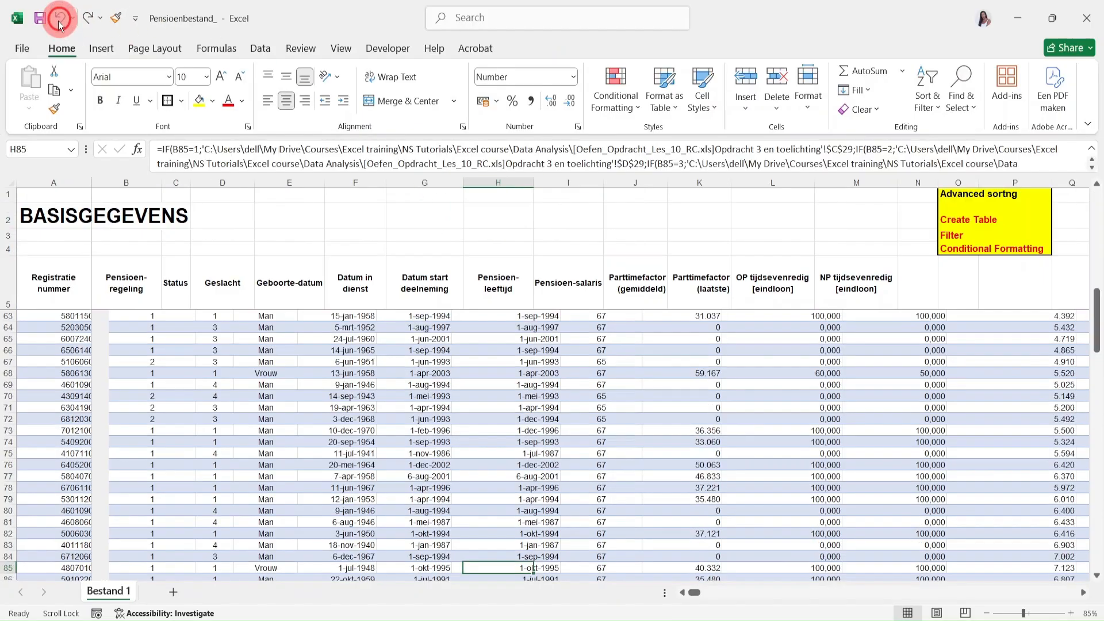
pyautogui.click(659, 399)
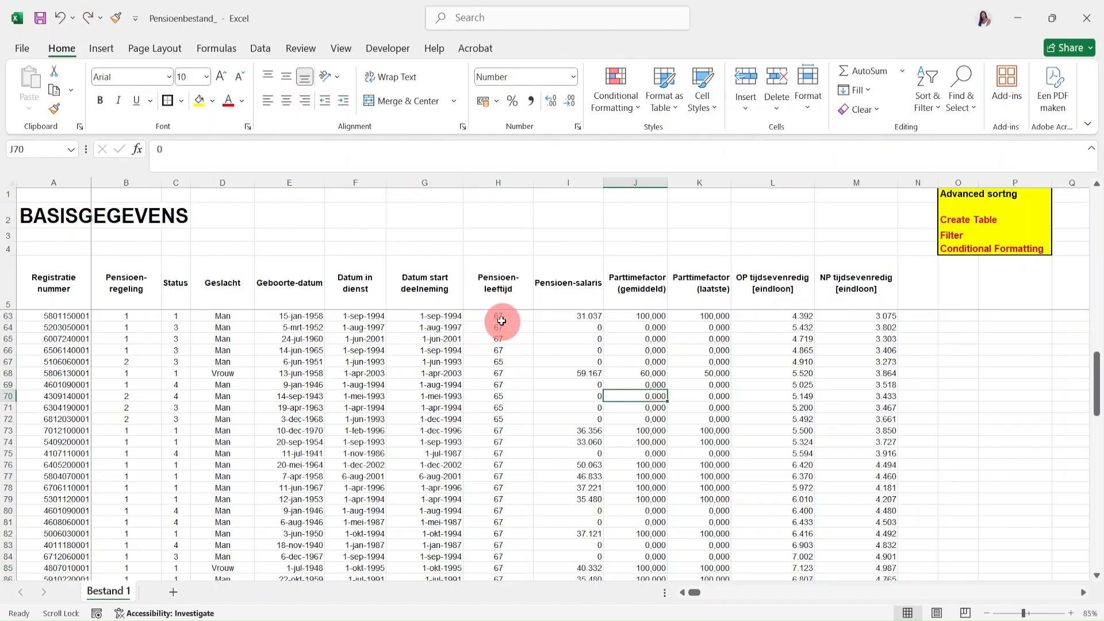
# Format the data range A5:M137 as a table with headers, using the blue style in the first row of Medium styles.
pyautogui.scroll(18, 345, 345)
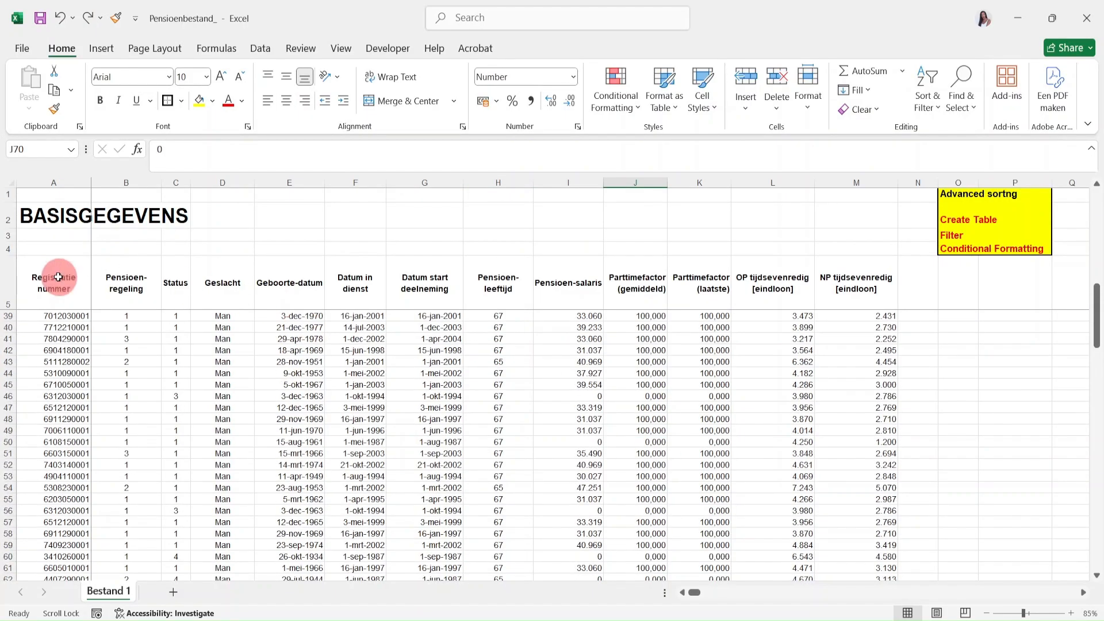
pyautogui.scroll(1, 46, 278)
pyautogui.moveTo(34, 278)
pyautogui.mouseDown()
pyautogui.moveTo(493, 343)
pyautogui.moveTo(875, 363)
pyautogui.mouseUp()
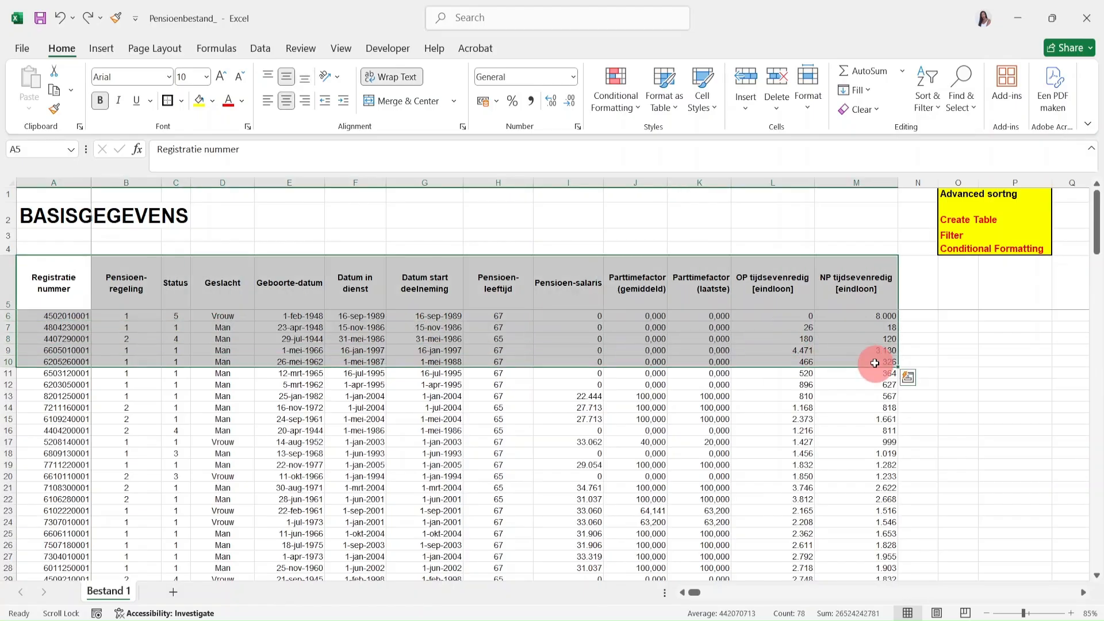
pyautogui.hotkey('ctrl', 'shift', 'Down')
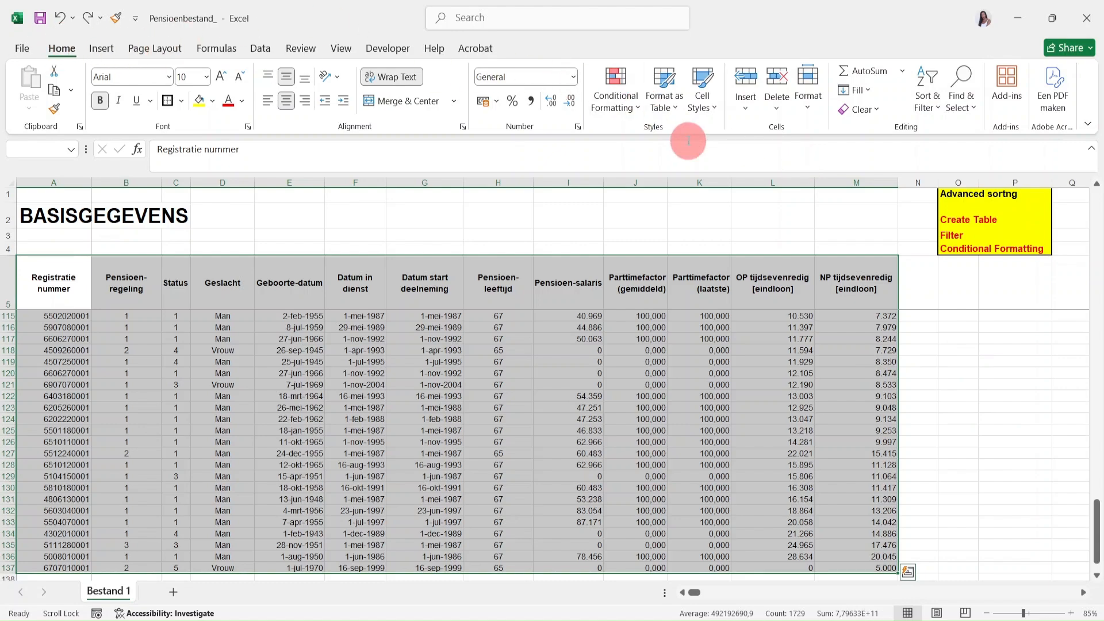
pyautogui.click(675, 109)
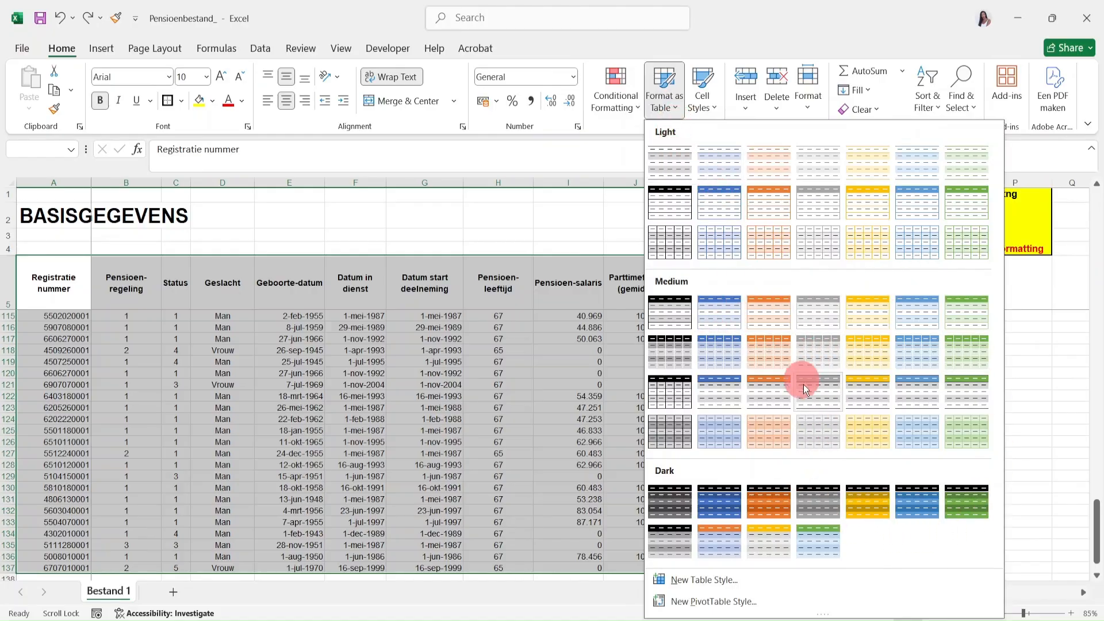
pyautogui.click(724, 319)
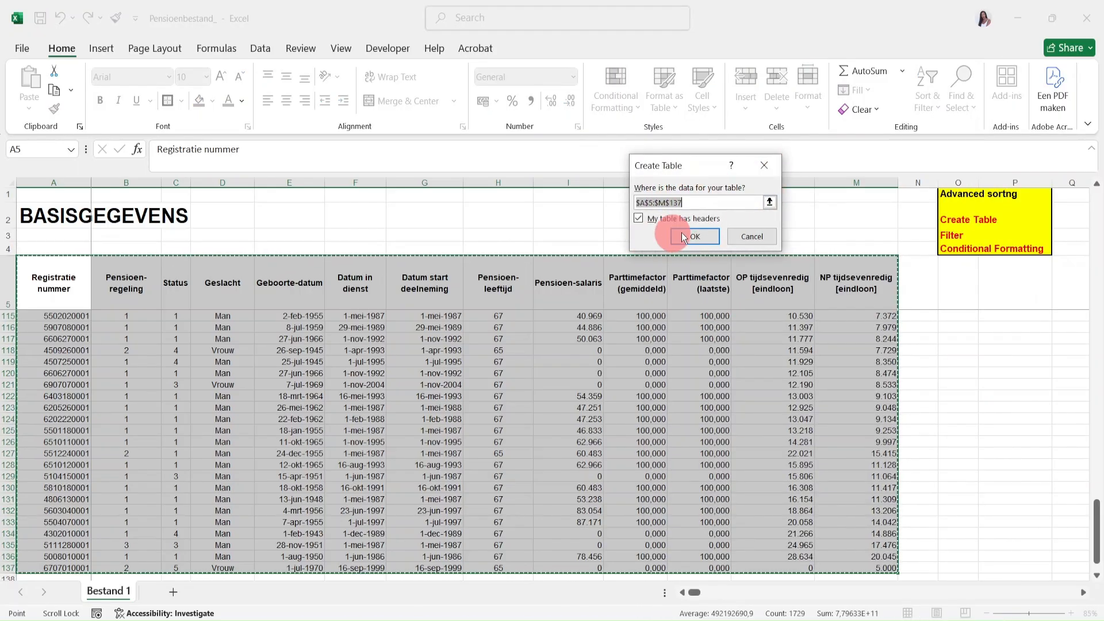
pyautogui.click(715, 237)
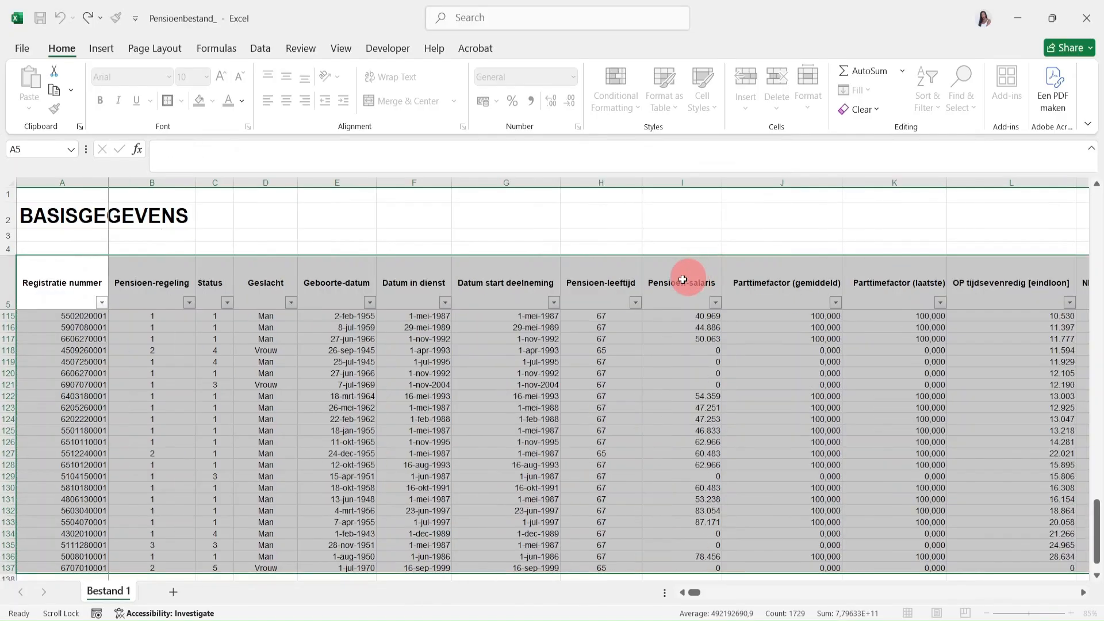
# Narrow the Pensioen-regeling column, and resize all worksheet columns together to one uniform width.
pyautogui.scroll(20, 592, 282)
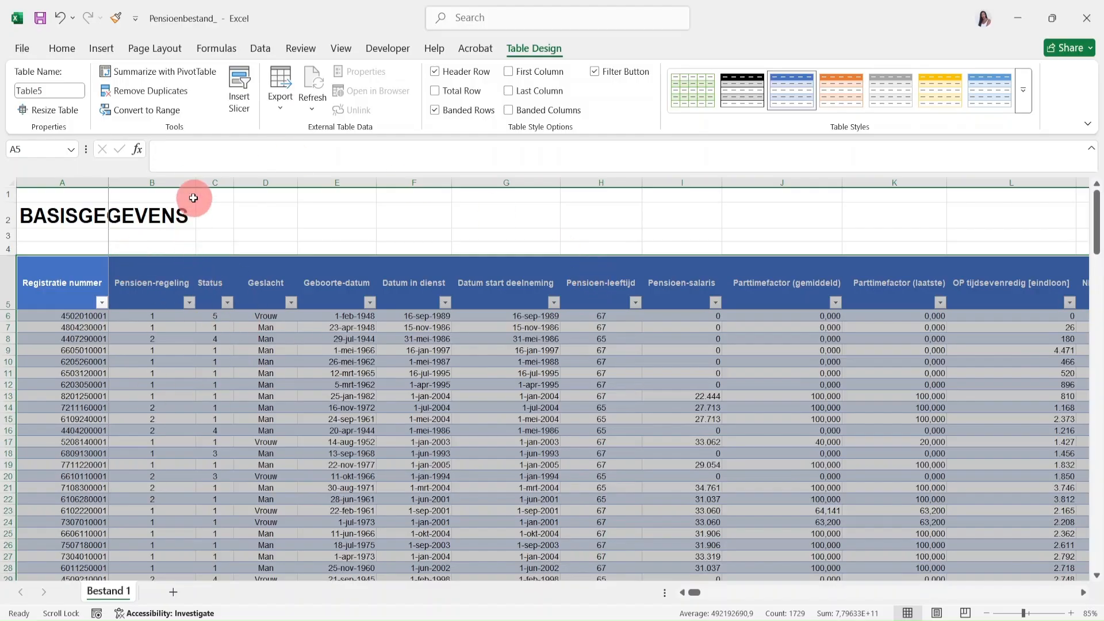
pyautogui.moveTo(195, 185); pyautogui.dragTo(171, 182)
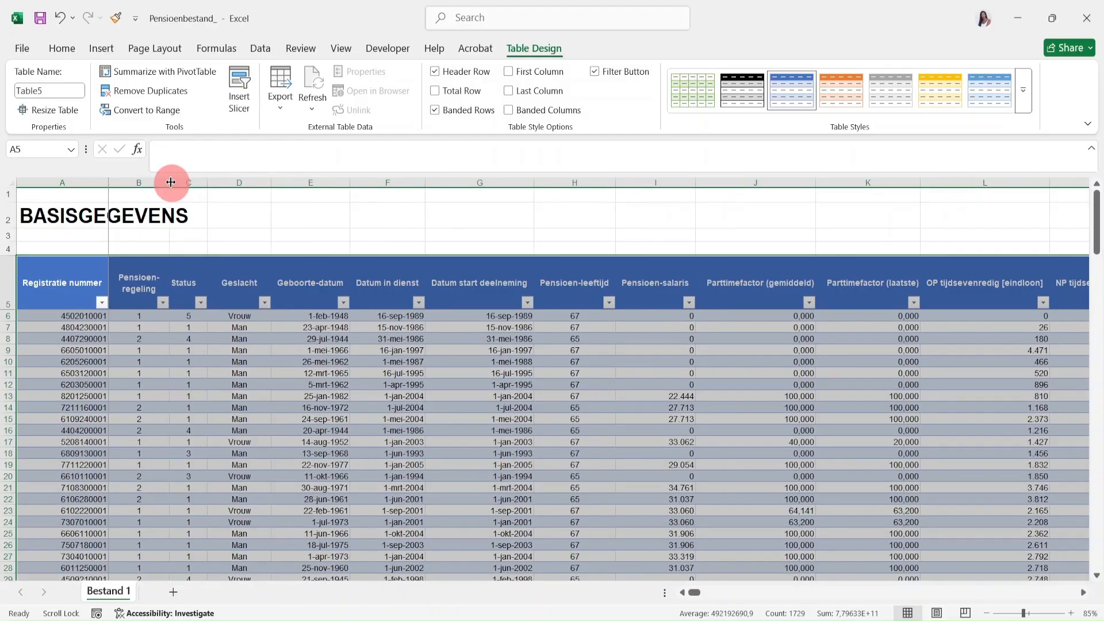
pyautogui.click(275, 223)
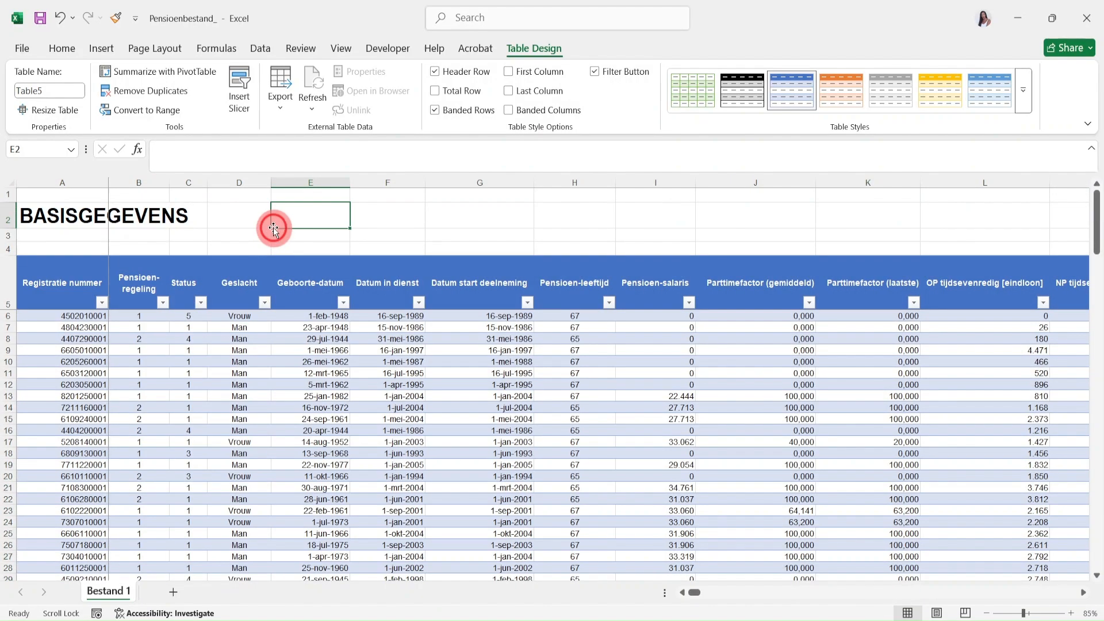
pyautogui.click(9, 178)
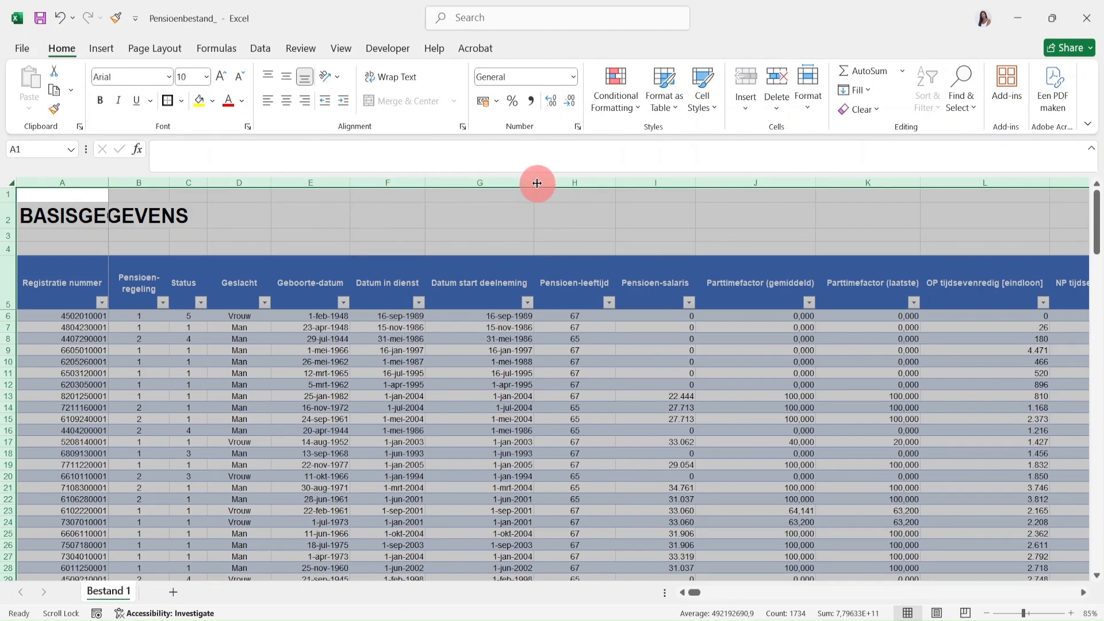
pyautogui.moveTo(537, 183); pyautogui.dragTo(503, 182)
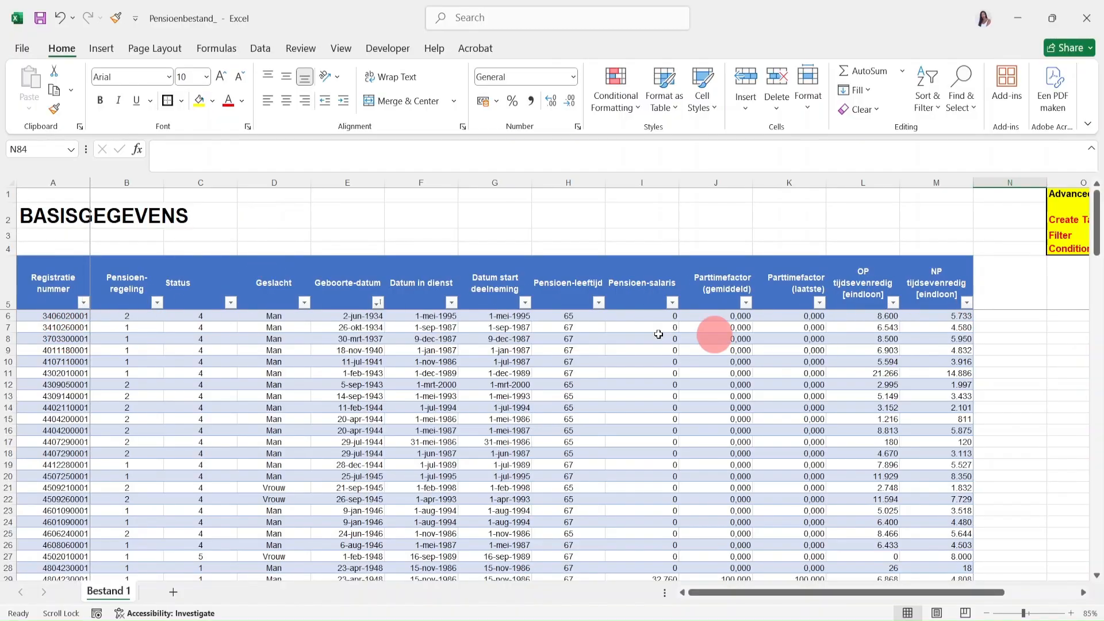
# Examine the sort and filter options of the Registratie nummer, Geslacht and Geboorte-datum columns.
pyautogui.click(82, 302)
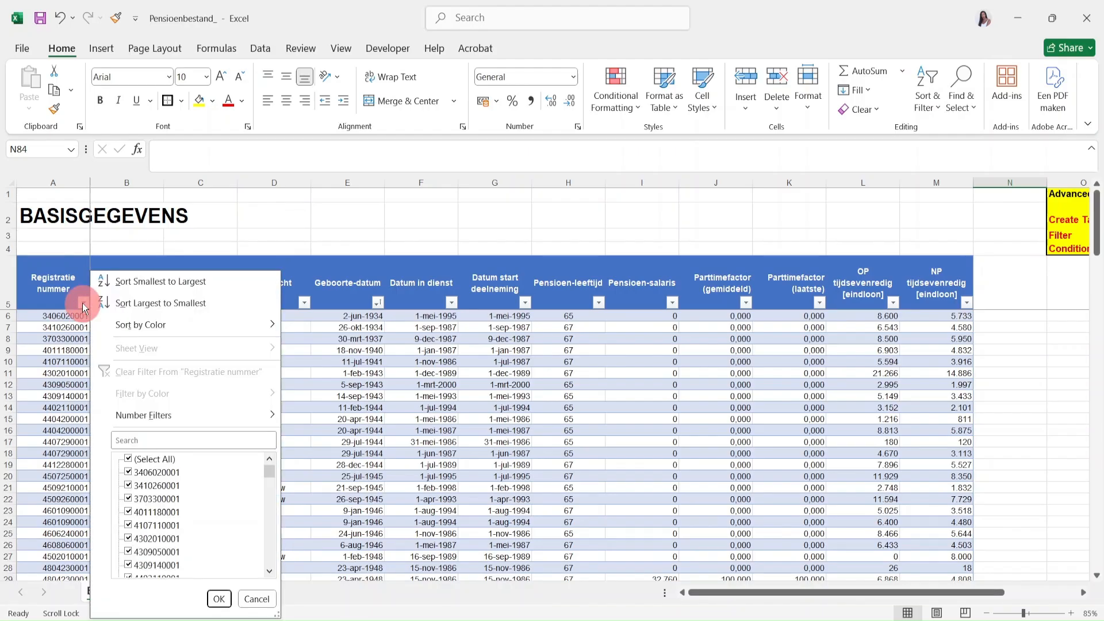
pyautogui.click(82, 302)
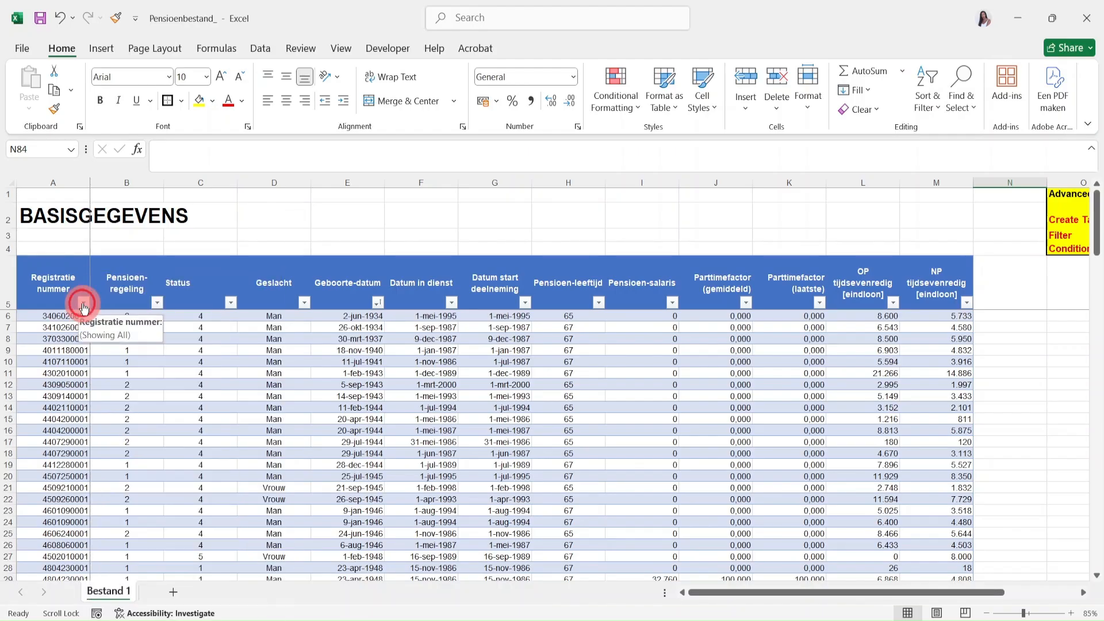
pyautogui.click(305, 302)
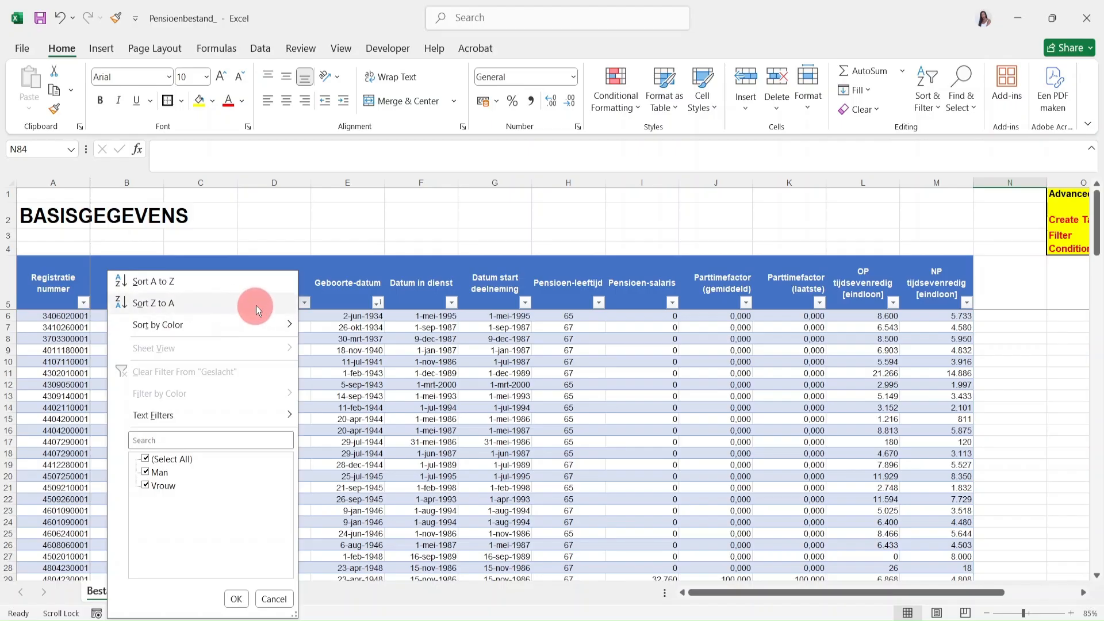
pyautogui.moveTo(263, 419)
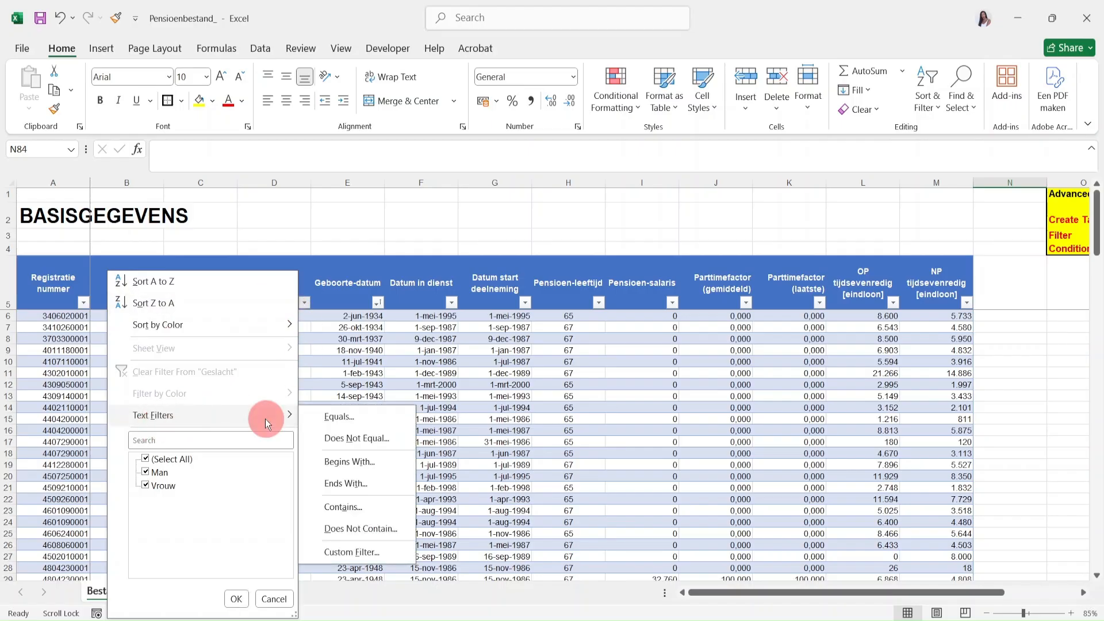
pyautogui.click(346, 226)
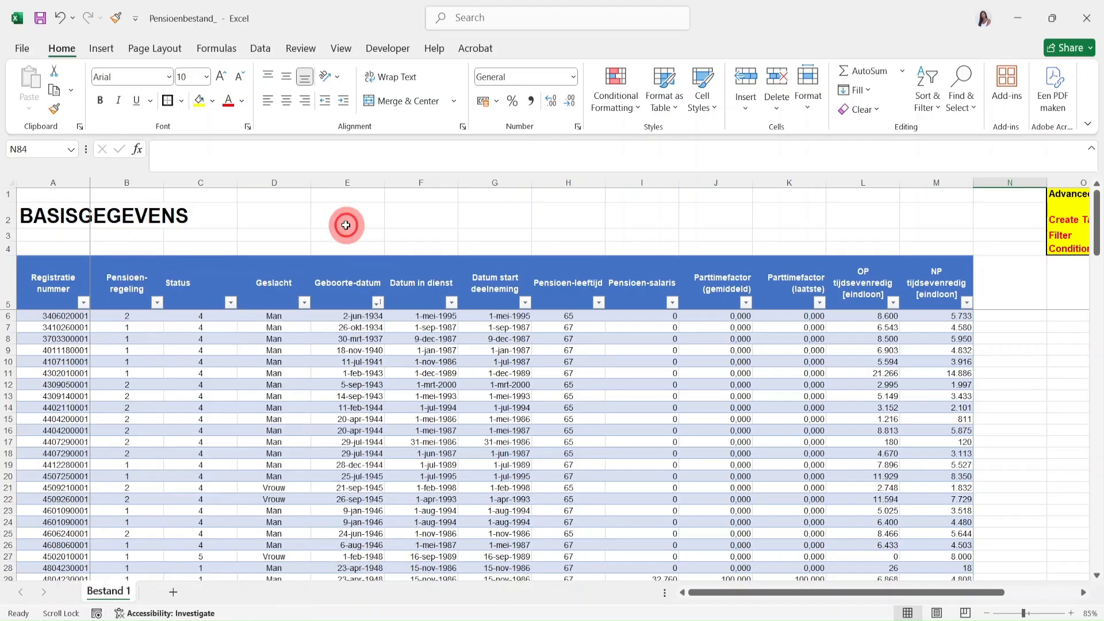
pyautogui.click(378, 303)
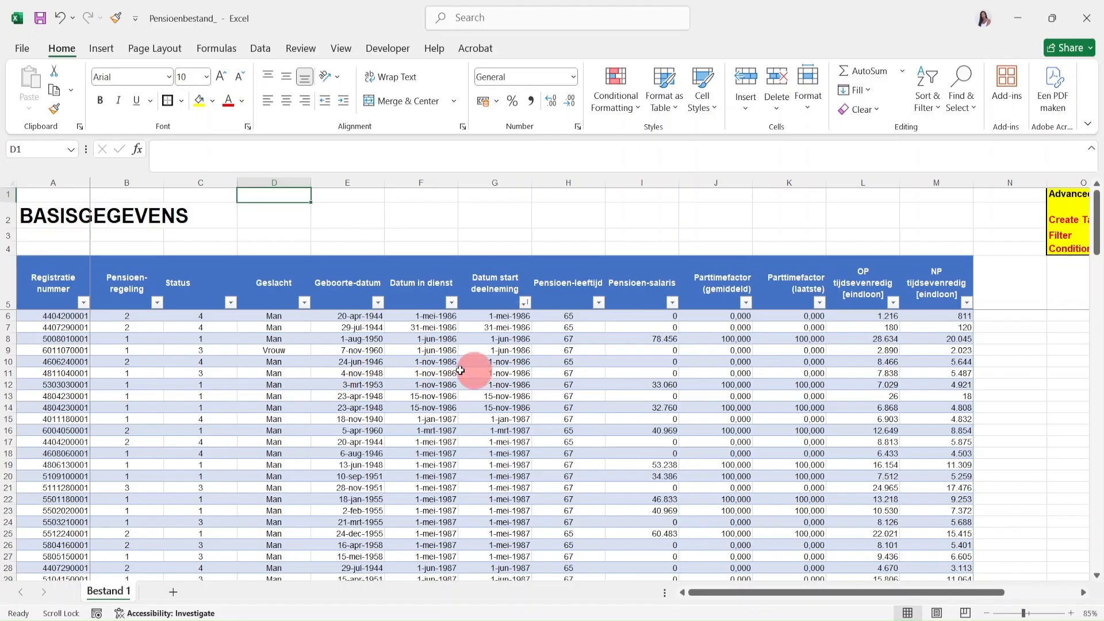
# Start a custom sort of the table, add a second level, and set the first level to Status, smallest to largest.
pyautogui.click(420, 339)
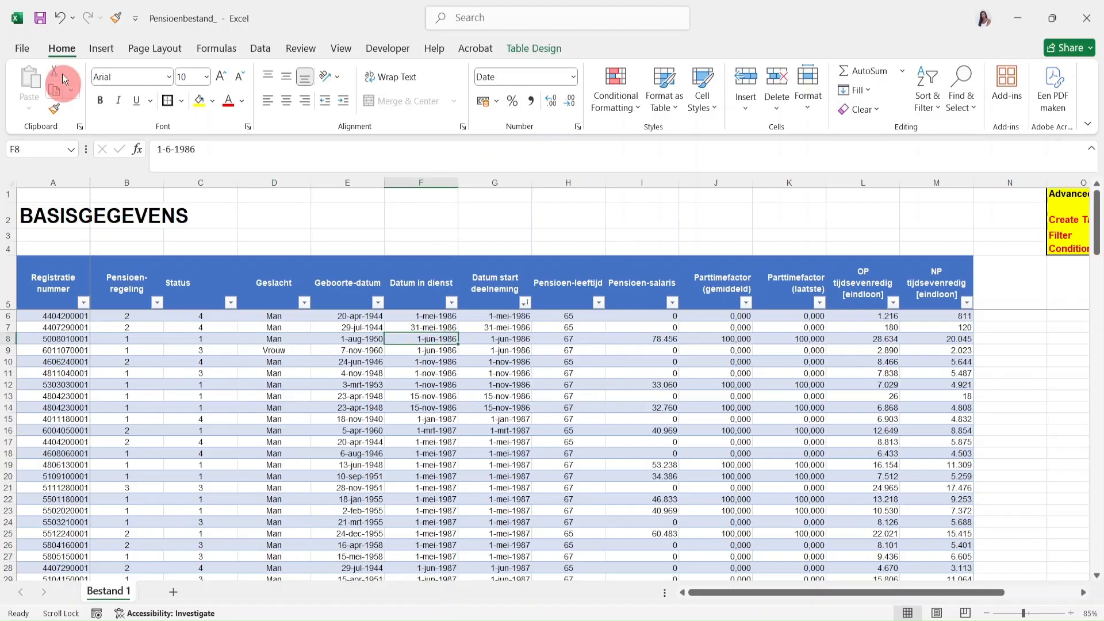
pyautogui.click(259, 50)
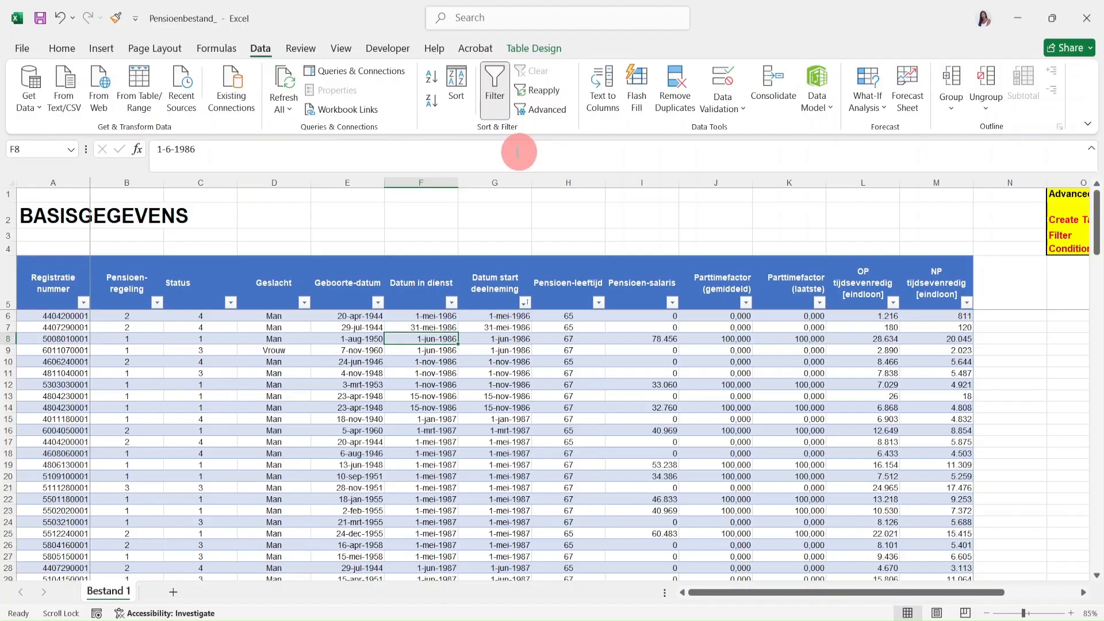
pyautogui.click(458, 77)
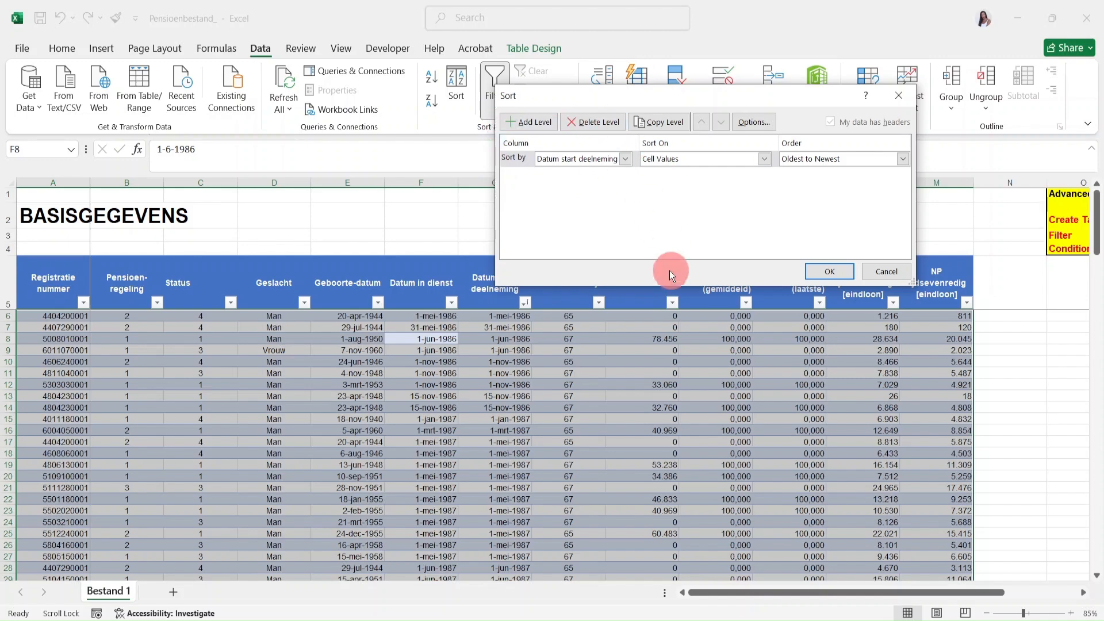
pyautogui.click(531, 121)
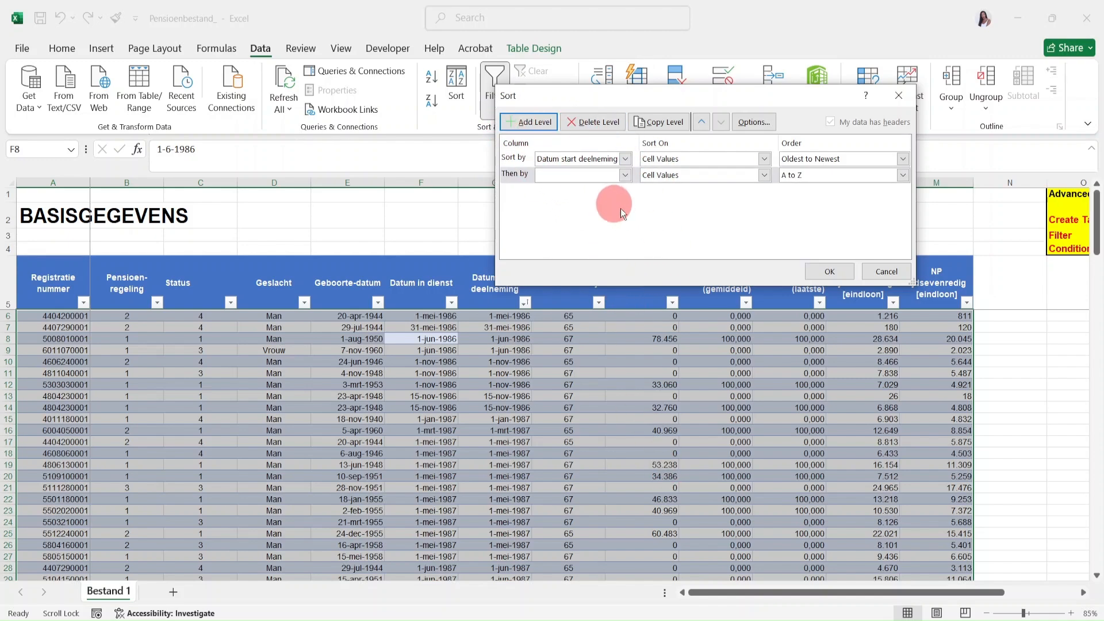
pyautogui.click(626, 160)
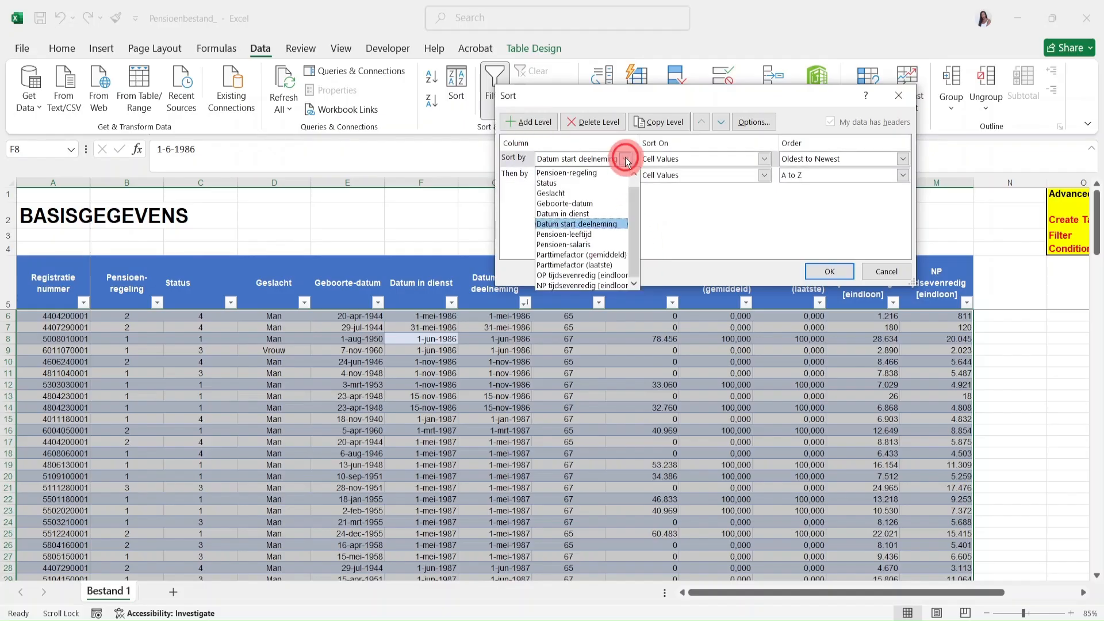
pyautogui.scroll(1, 596, 232)
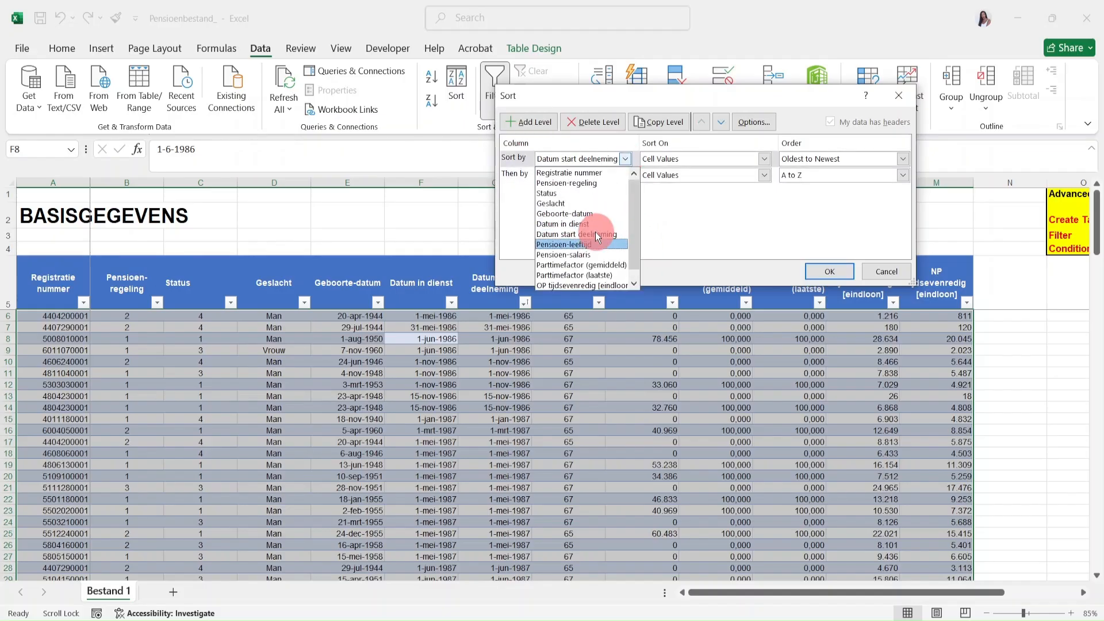
pyautogui.click(589, 194)
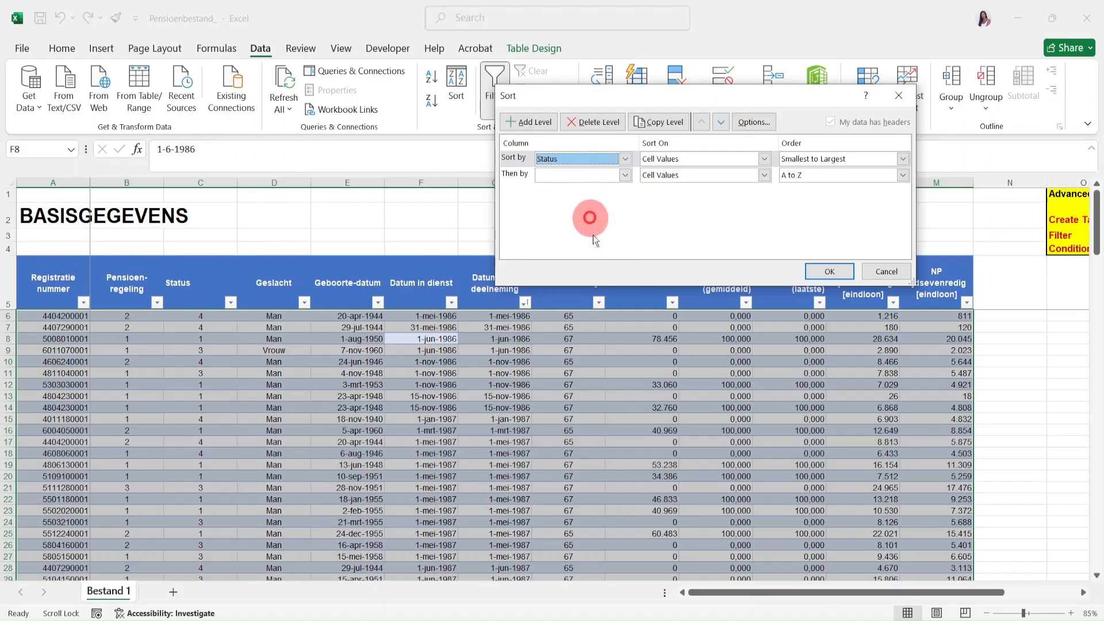
# Set the second sort level to Geboorte-datum, oldest to newest, and apply the sort.
pyautogui.click(636, 174)
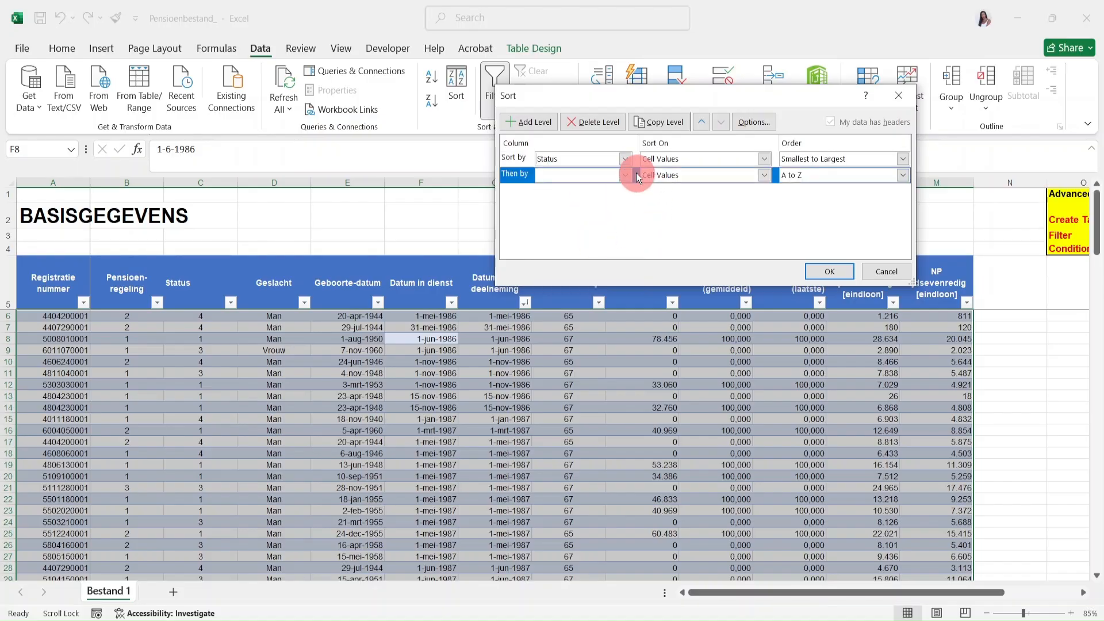
pyautogui.click(626, 175)
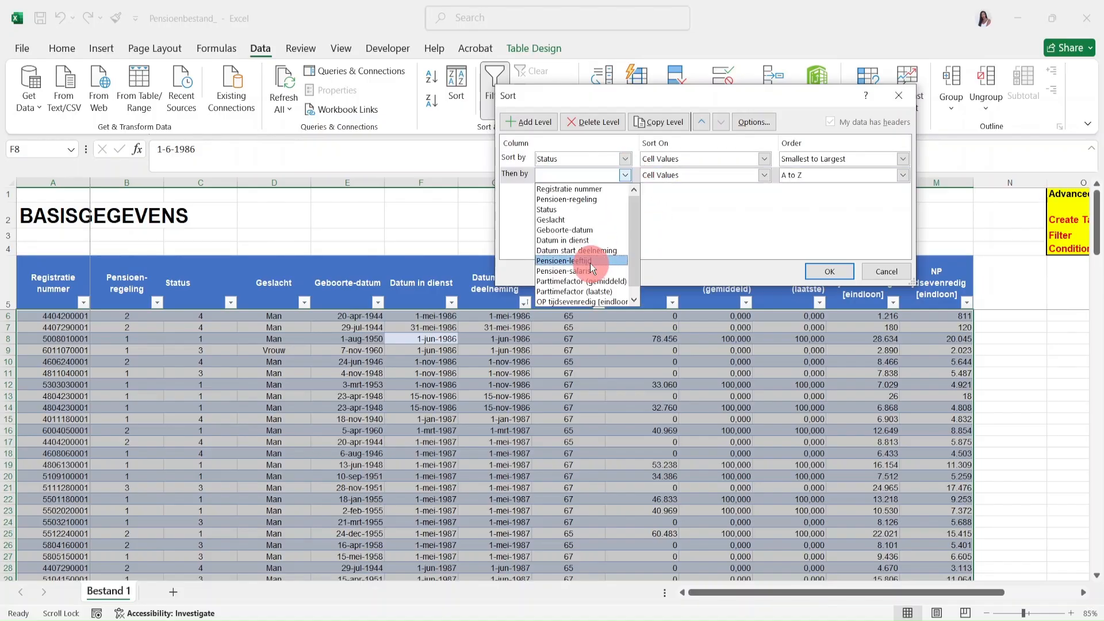
pyautogui.click(612, 229)
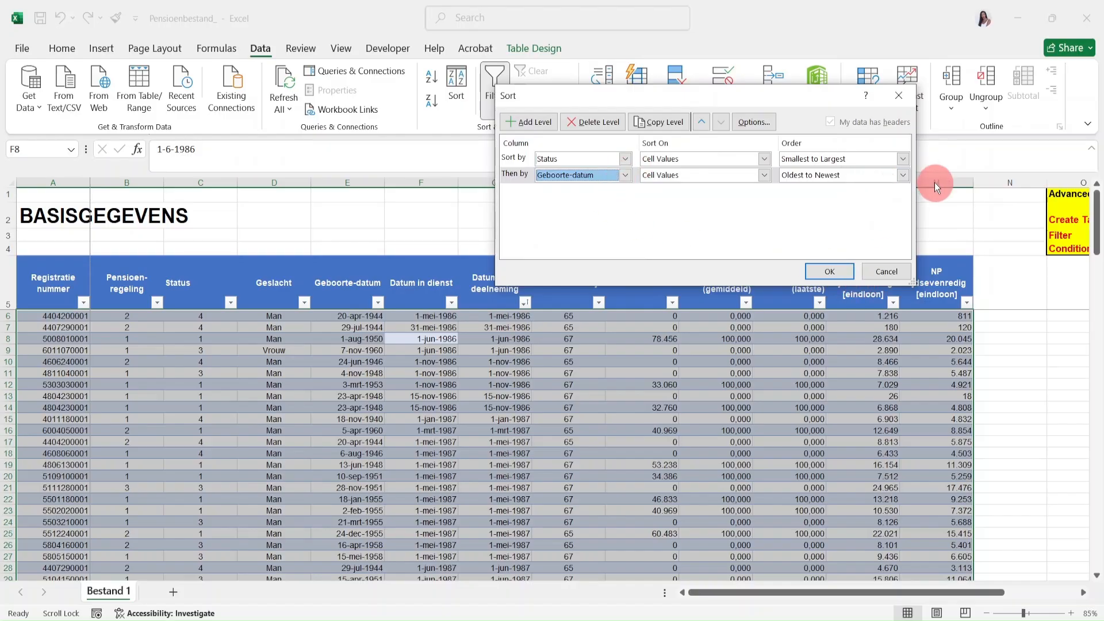
pyautogui.click(829, 270)
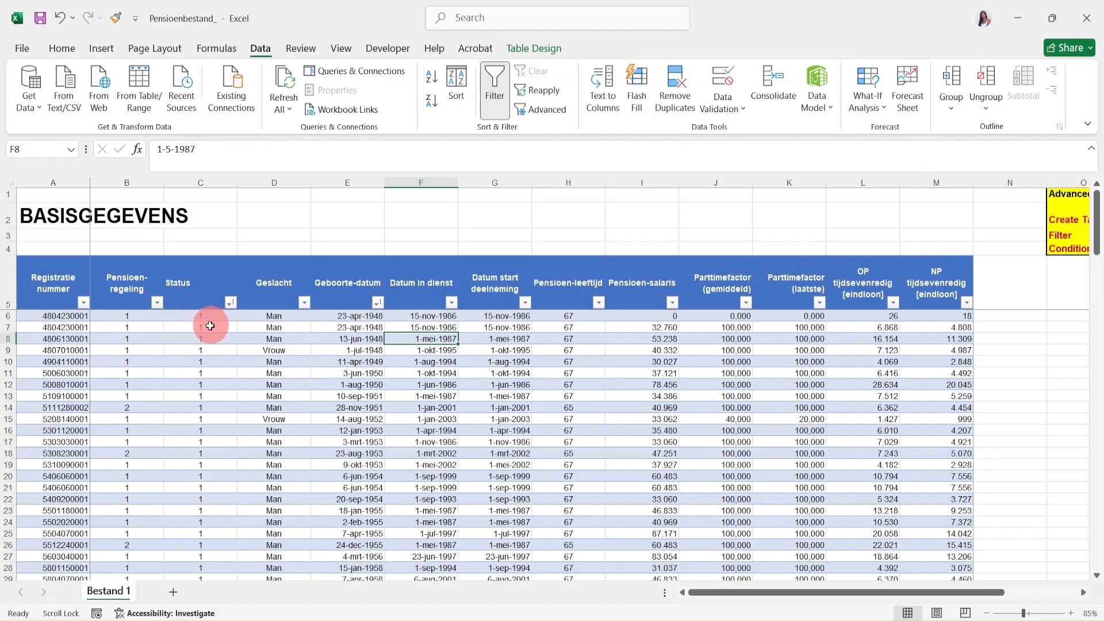
# Check the order of the Status and Geboorte-datum values through the whole sorted table.
pyautogui.scroll(-11, 210, 326)
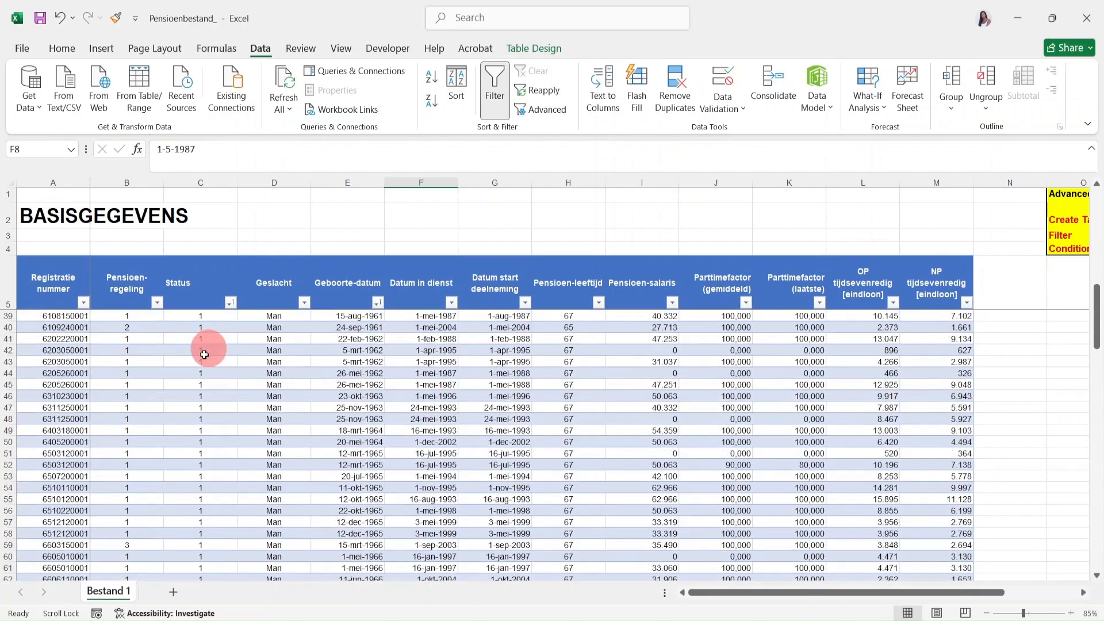
pyautogui.scroll(-20, 204, 354)
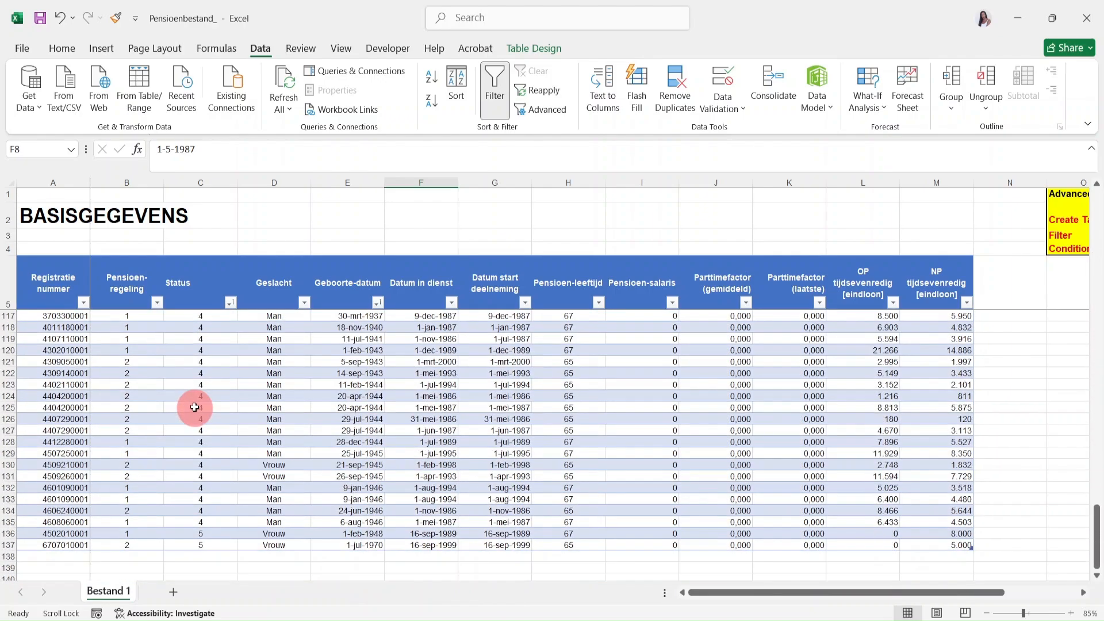
pyautogui.scroll(20, 195, 407)
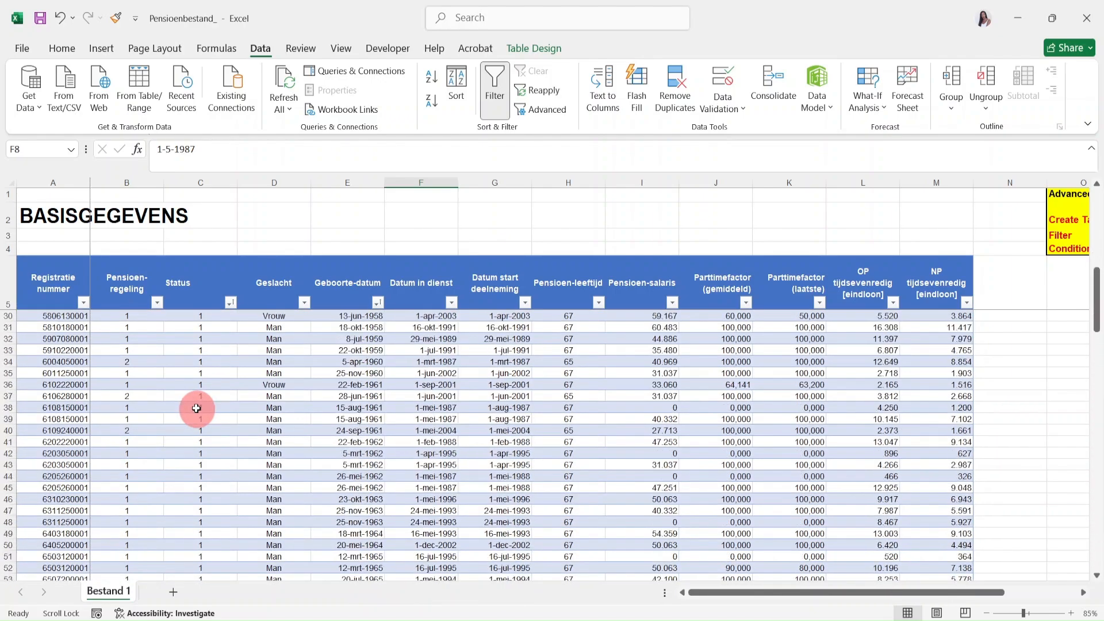
pyautogui.scroll(8, 197, 408)
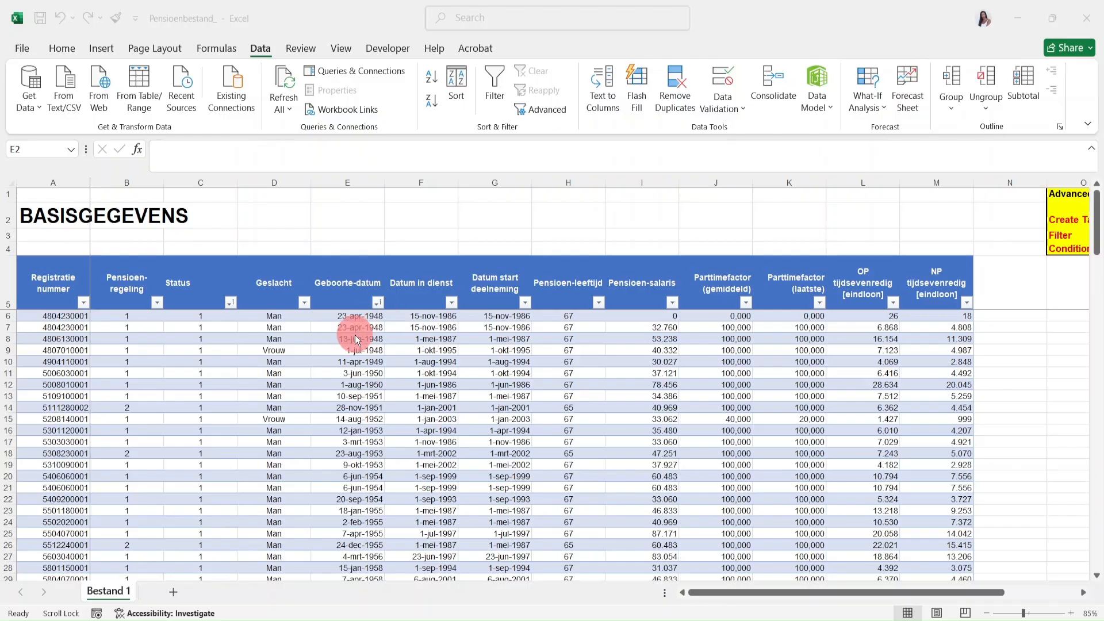
# Start a Between date filter on the Geboorte-datum column and set its lower bound to 9-7-1948.
pyautogui.click(377, 304)
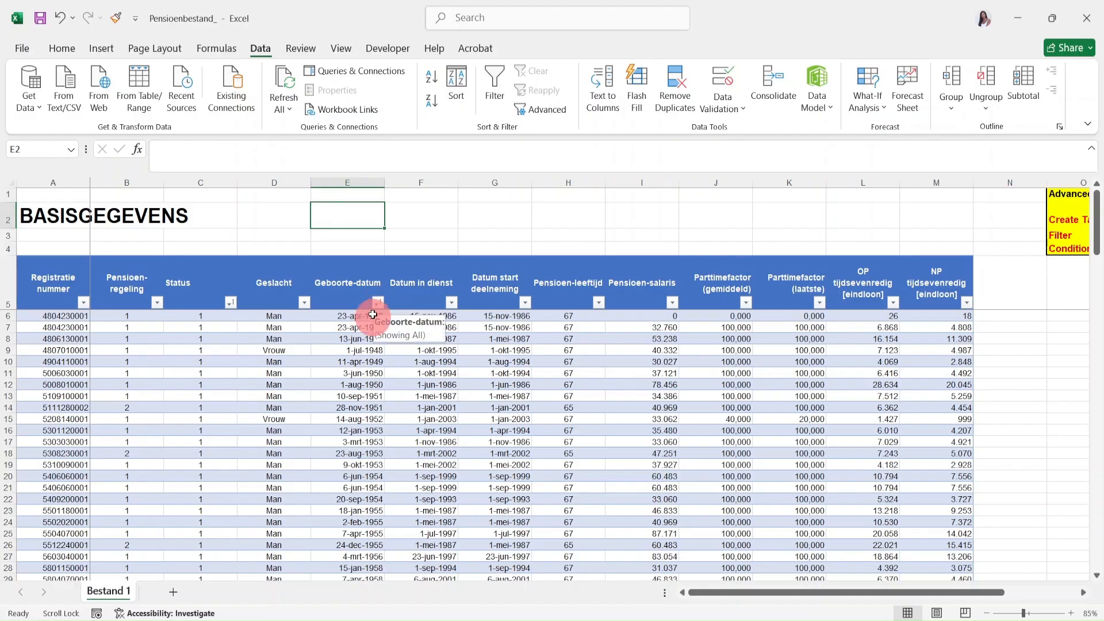
pyautogui.click(378, 303)
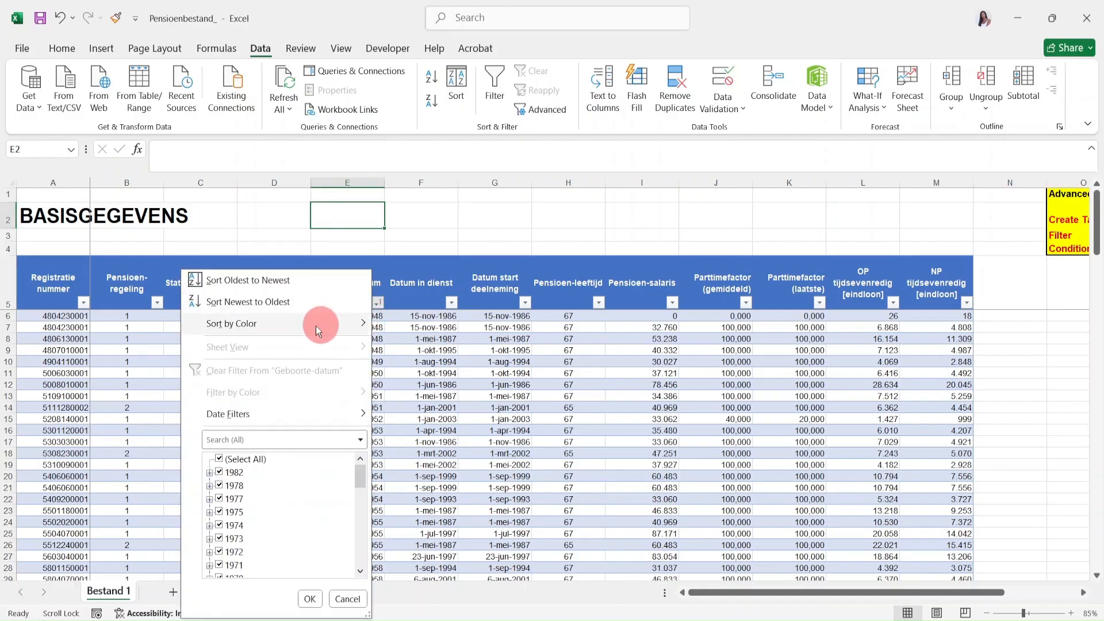
pyautogui.moveTo(353, 421)
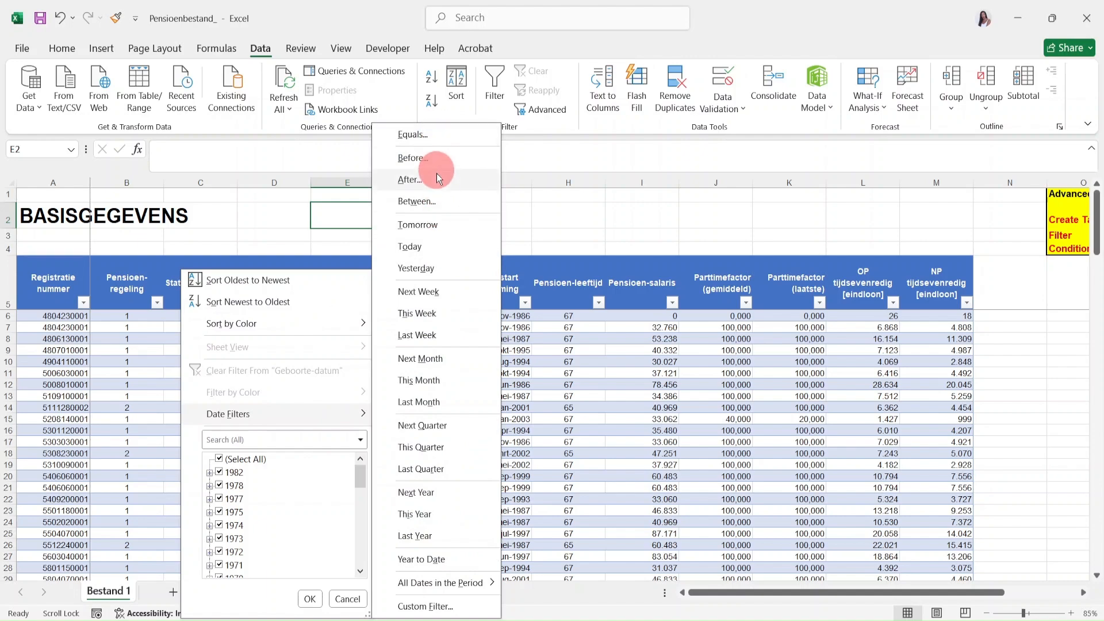
pyautogui.click(431, 202)
pyautogui.click(880, 181)
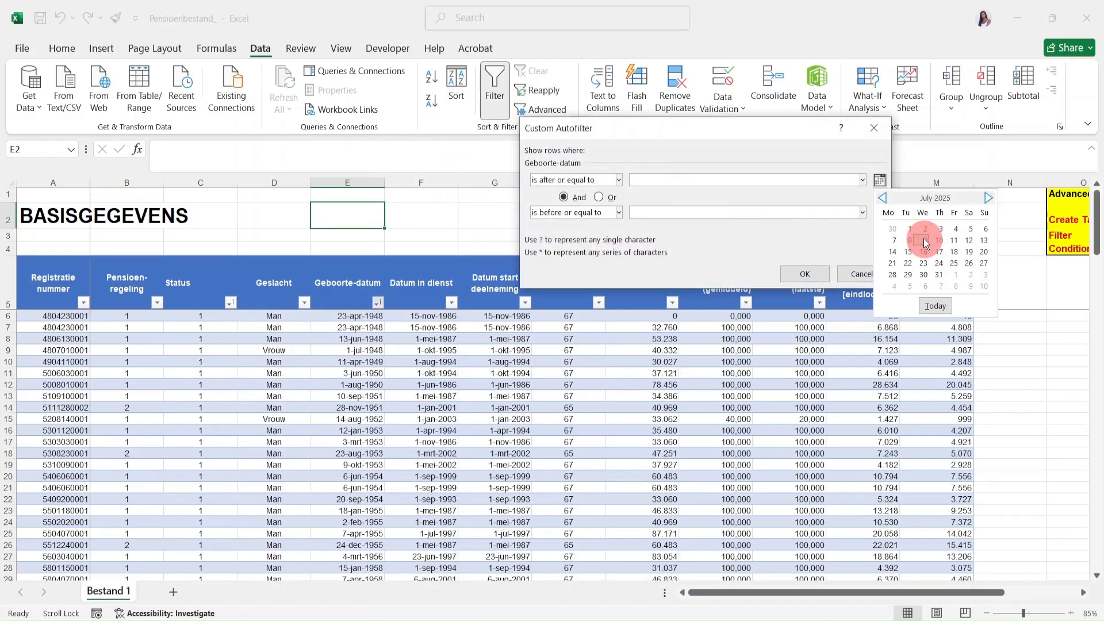
pyautogui.click(920, 240)
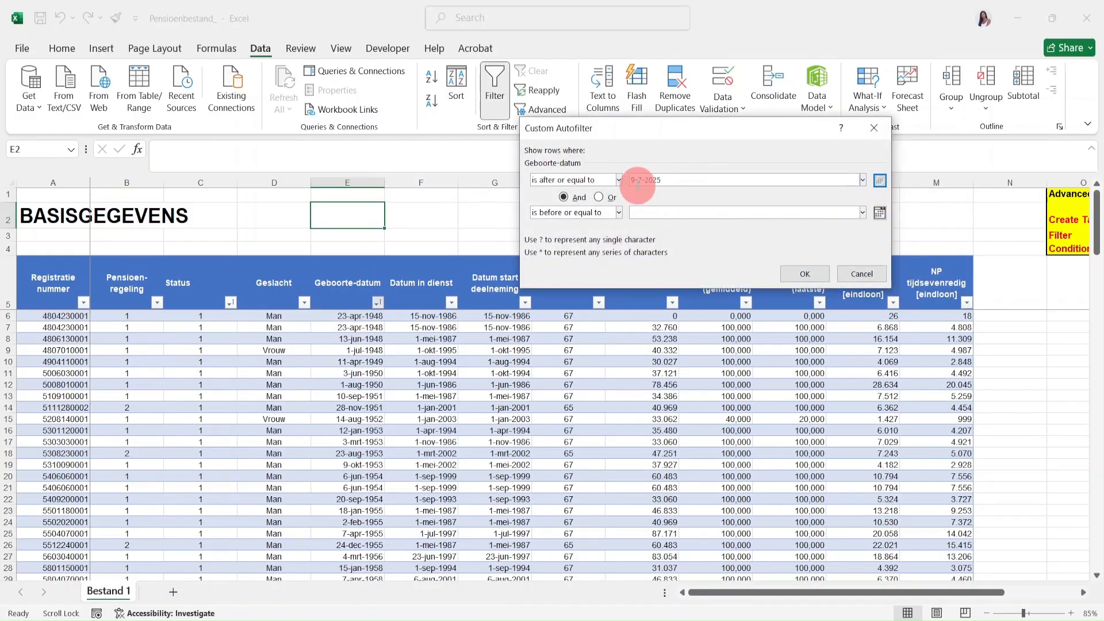
pyautogui.click(681, 177)
pyautogui.click(673, 177)
pyautogui.press('BackSpace')
pyautogui.press('BackSpace')
pyautogui.press('BackSpace')
pyautogui.press('BackSpace')
pyautogui.write('1948')
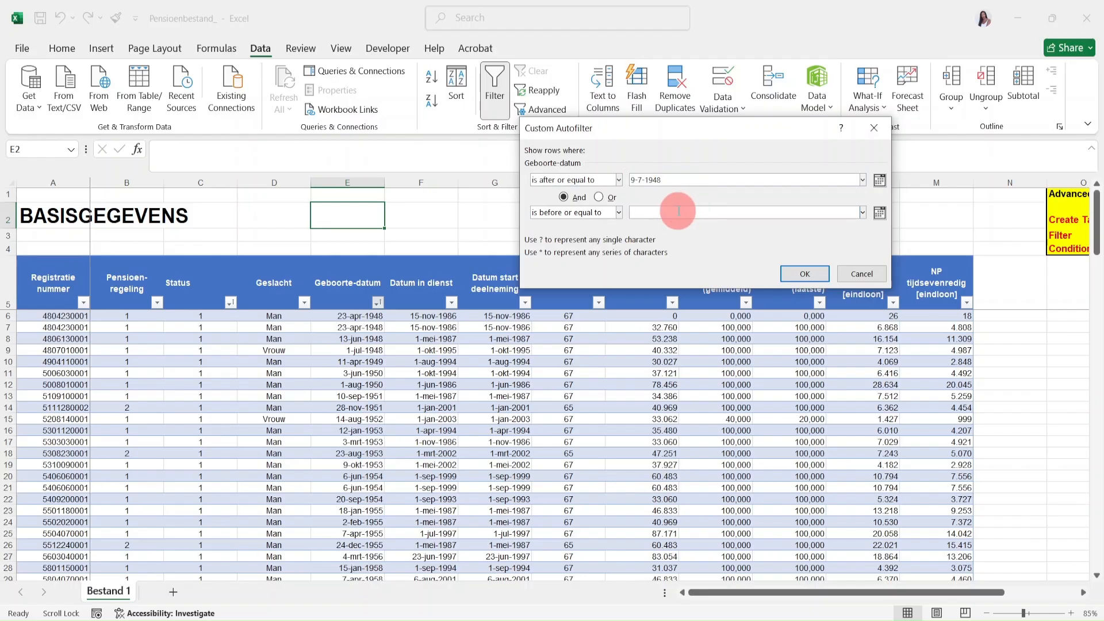
# Set the upper bound of the Geboorte-datum filter to 9-7-1960 and apply the filter.
pyautogui.click(880, 213)
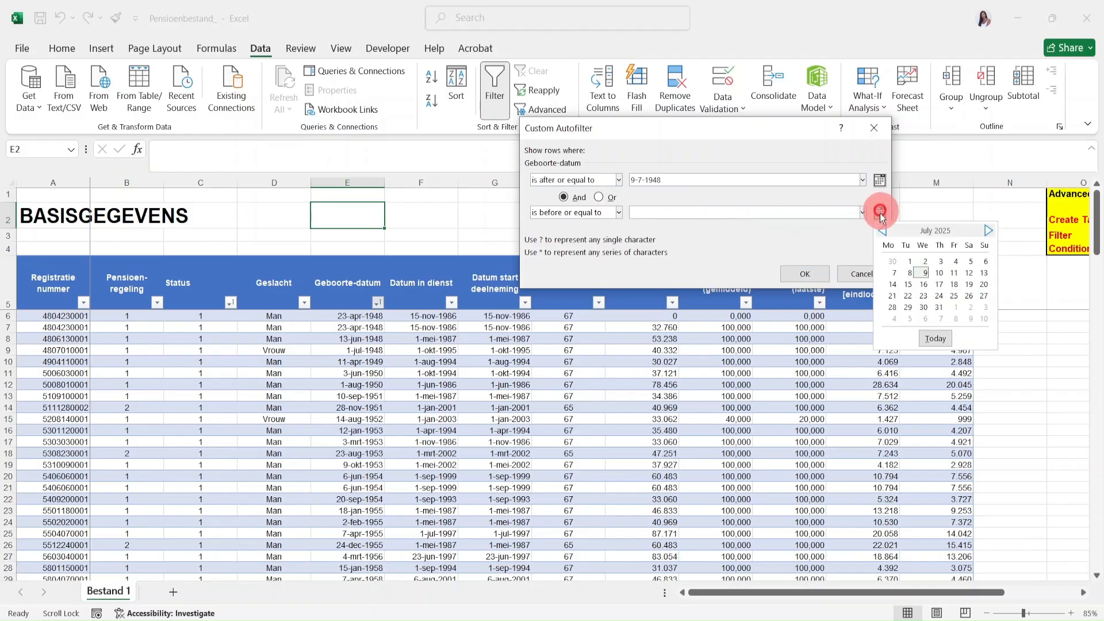
pyautogui.click(927, 275)
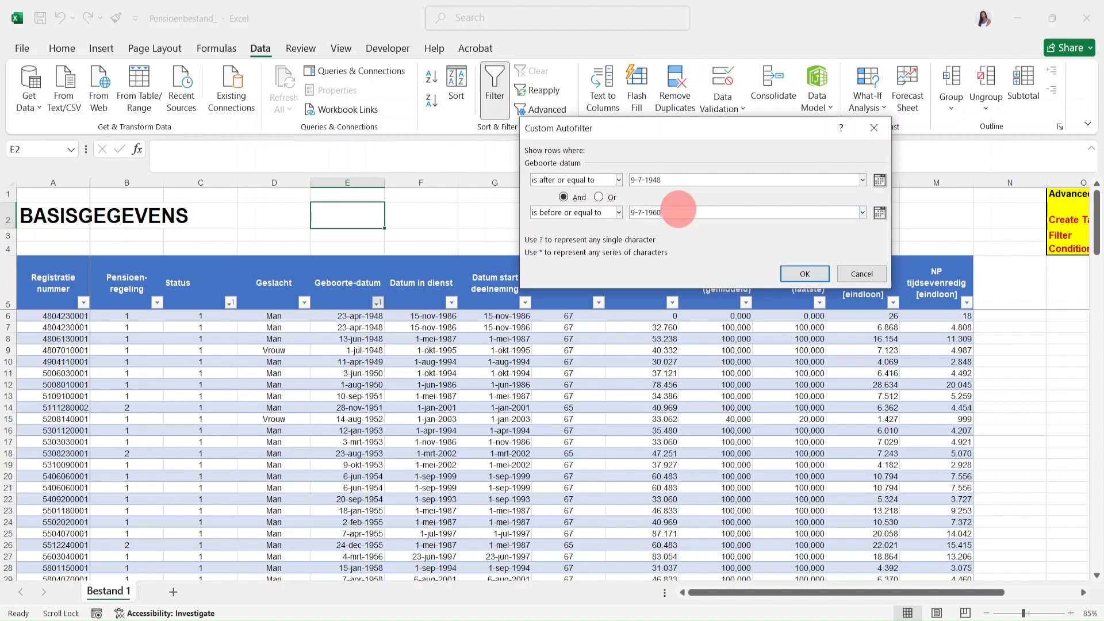
pyautogui.click(811, 275)
# Review the filtered rows down to the end of the table and clear the Geboorte-datum filter.
pyautogui.scroll(-6, 573, 408)
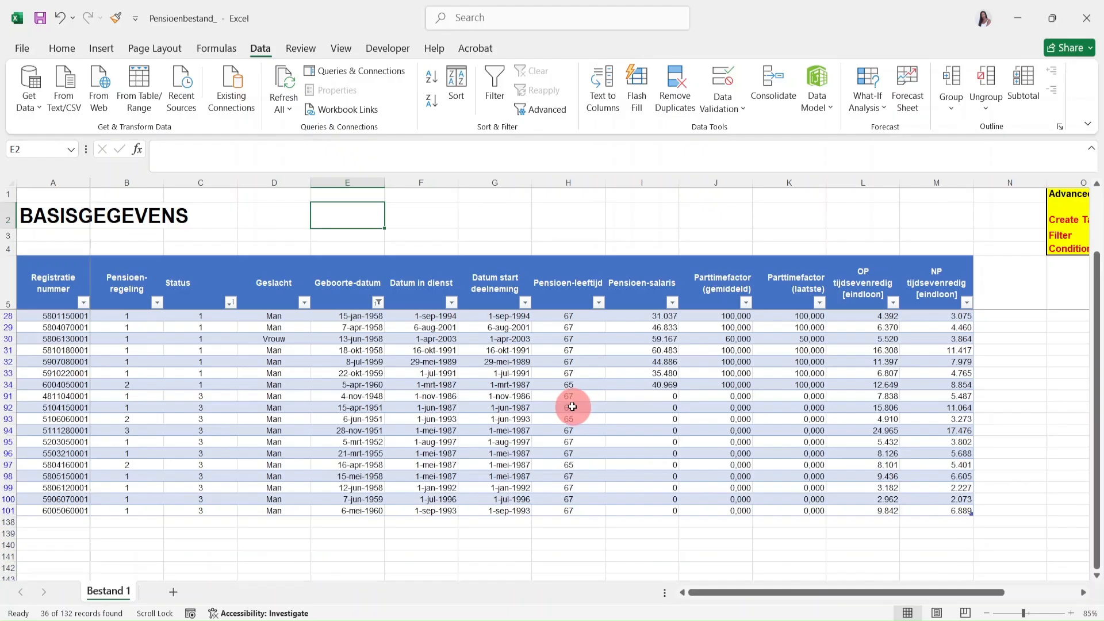
pyautogui.scroll(6, 573, 407)
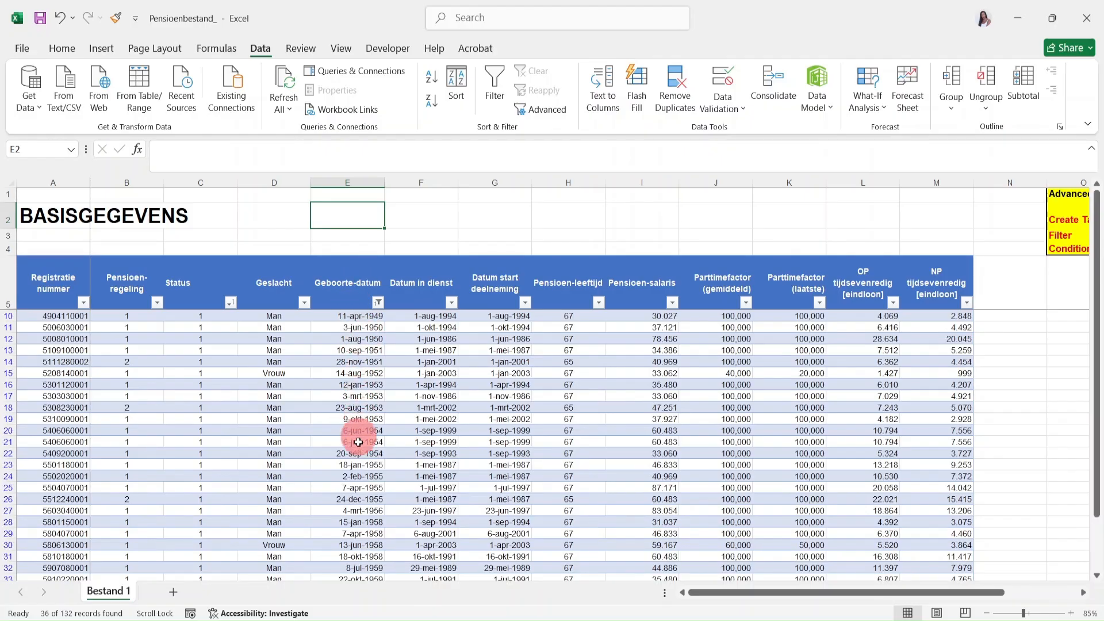
pyautogui.moveTo(361, 488); pyautogui.dragTo(361, 532)
pyautogui.click(364, 327)
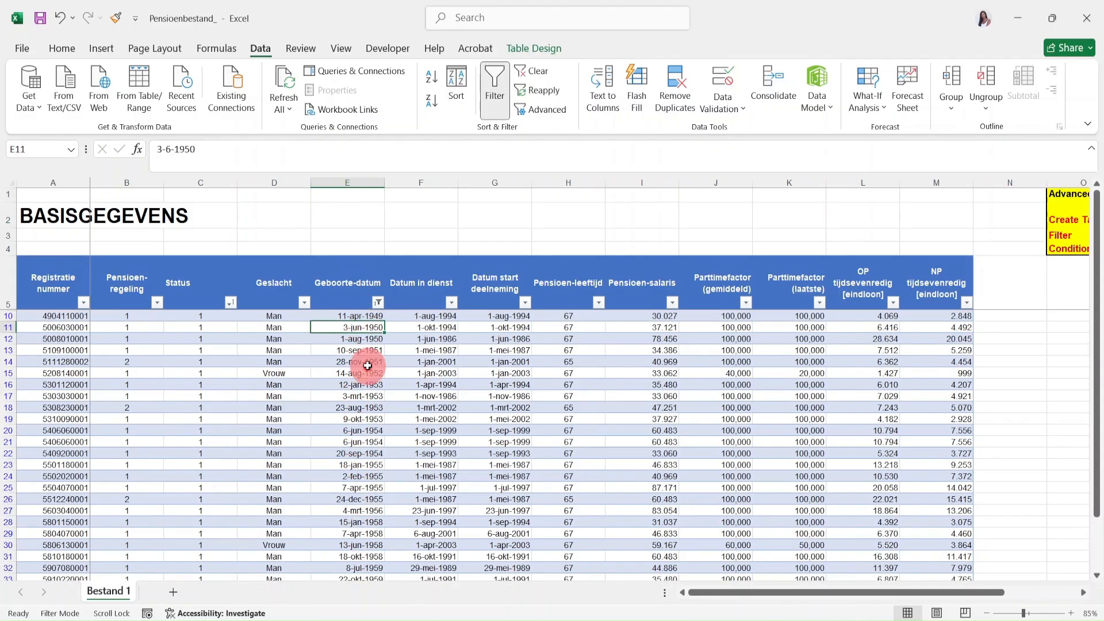
pyautogui.scroll(-7, 368, 391)
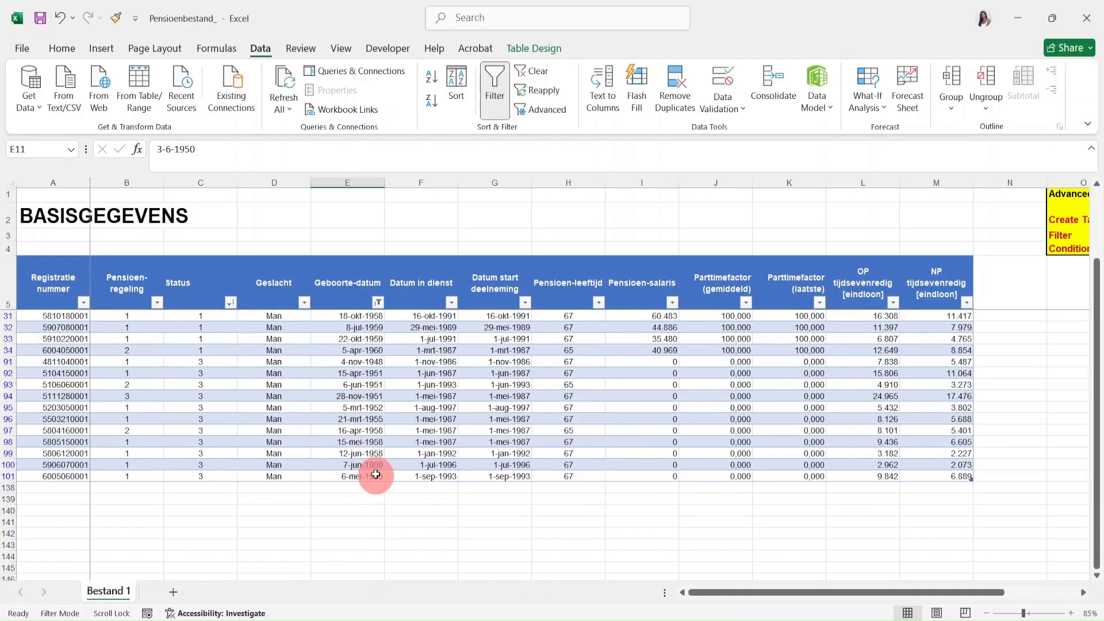
pyautogui.scroll(7, 351, 373)
pyautogui.click(378, 302)
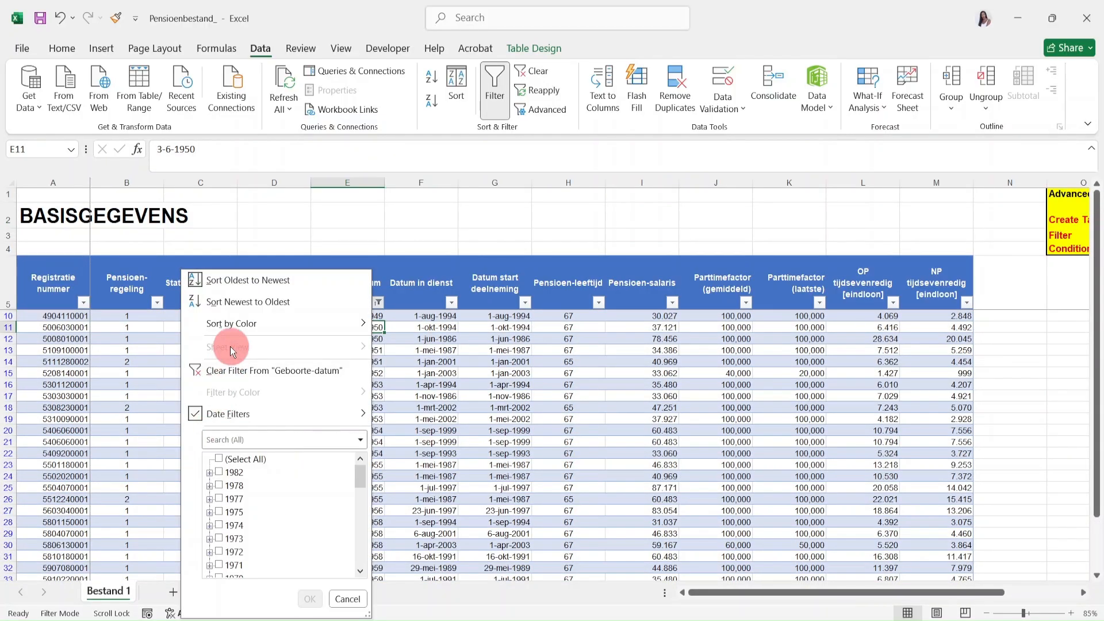
pyautogui.click(231, 371)
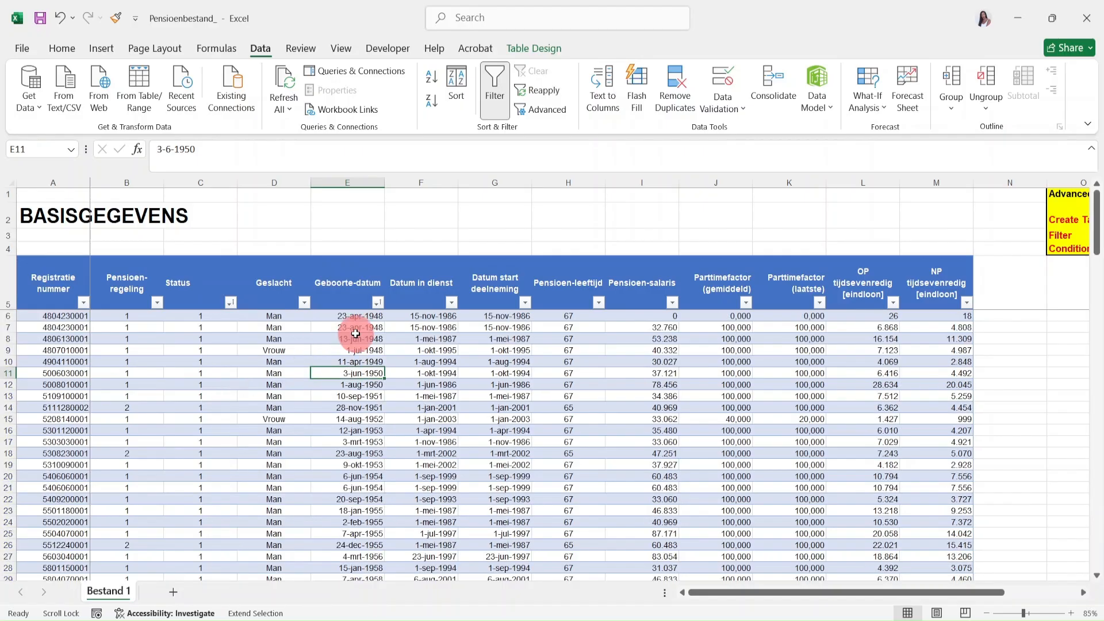
# Filter the Geboorte-datum column to show only the year 1982.
pyautogui.click(377, 314)
pyautogui.click(376, 305)
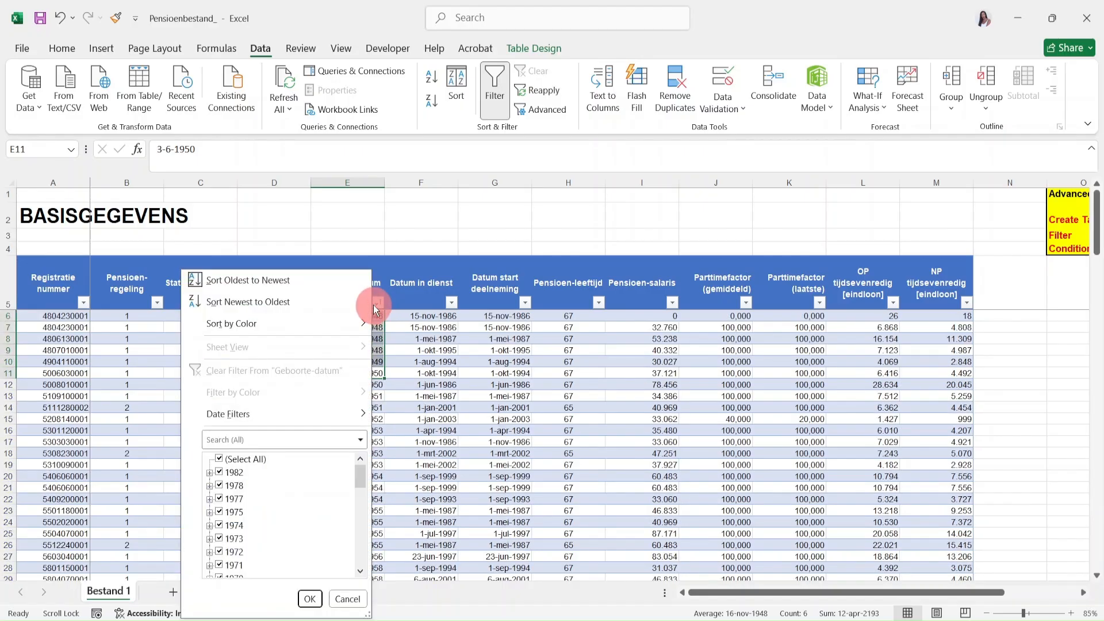
pyautogui.click(375, 305)
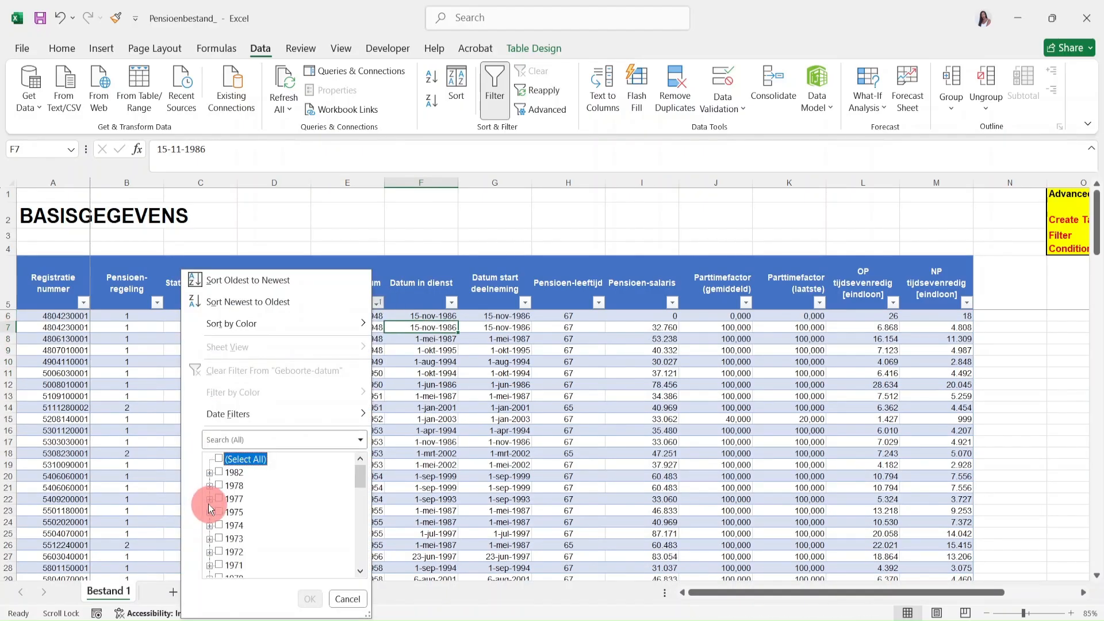
pyautogui.click(228, 475)
pyautogui.click(310, 598)
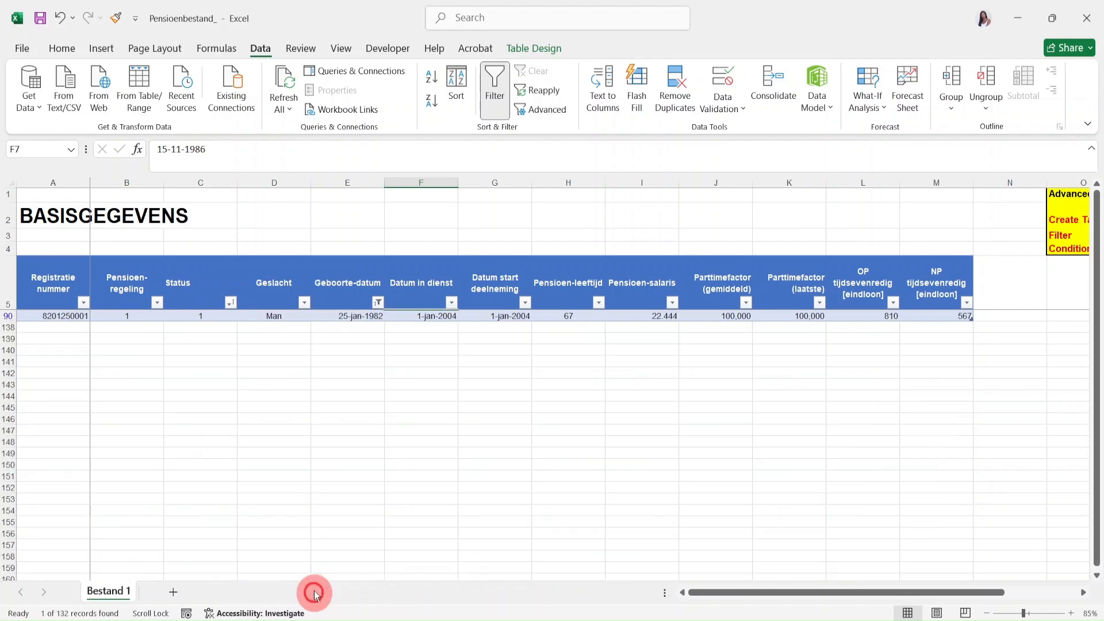
# Change the Geboorte-datum filter to show only the year 1934.
pyautogui.click(378, 303)
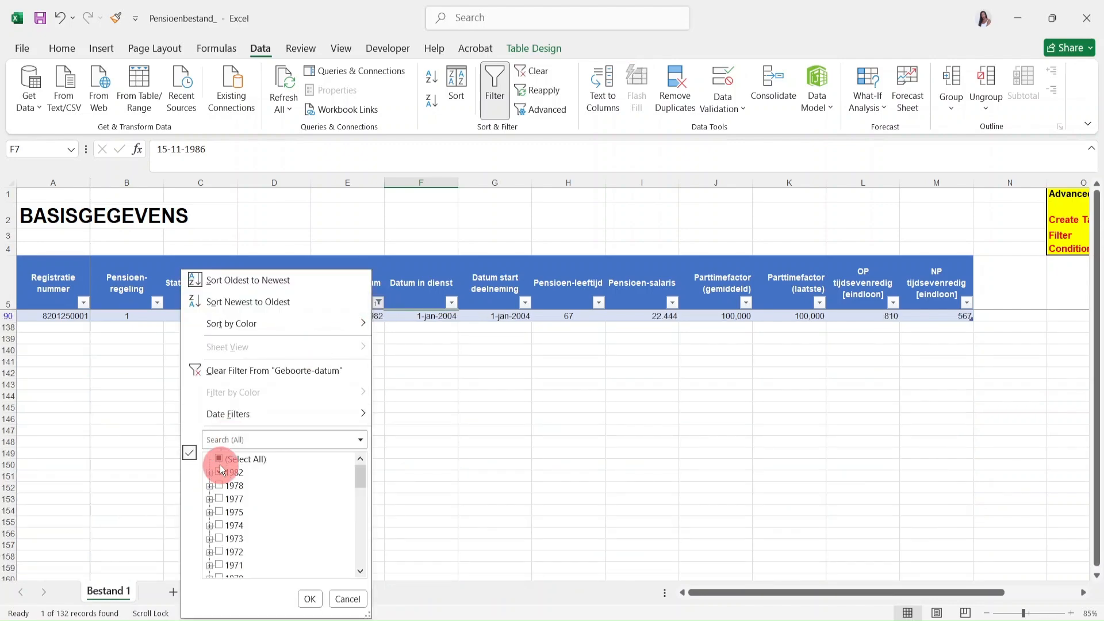
pyautogui.click(221, 466)
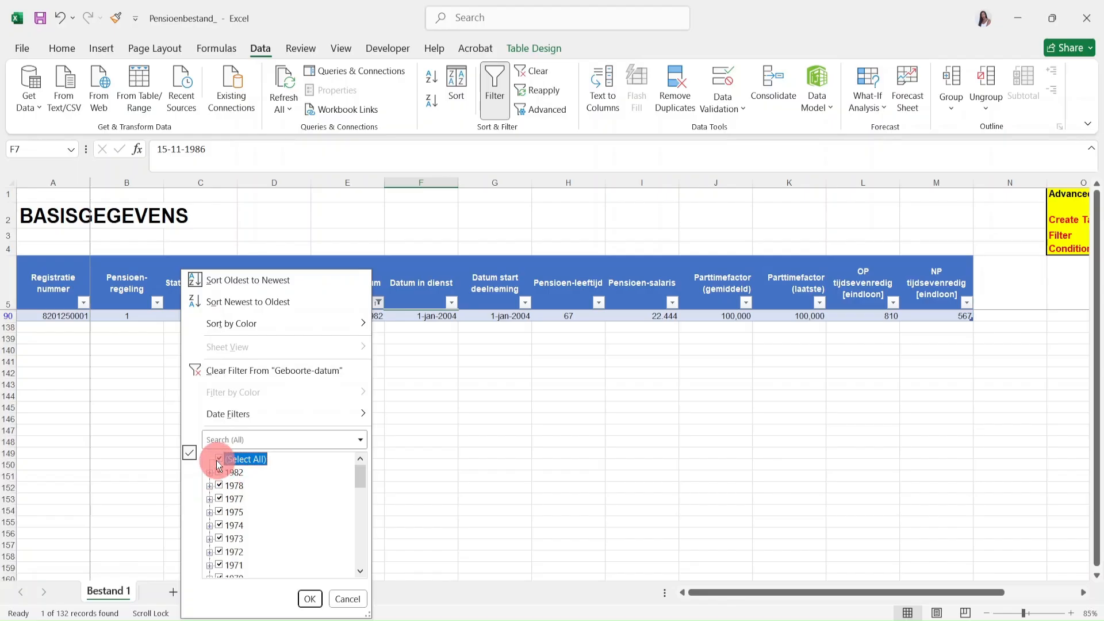
pyautogui.click(221, 464)
pyautogui.scroll(-3, 233, 494)
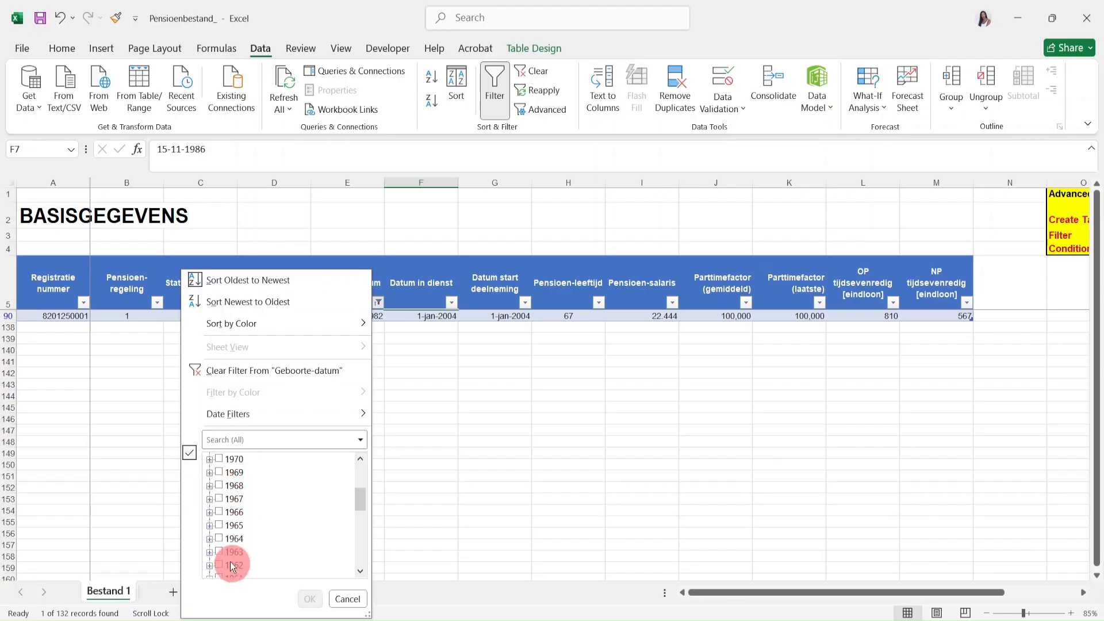
pyautogui.scroll(-6, 230, 519)
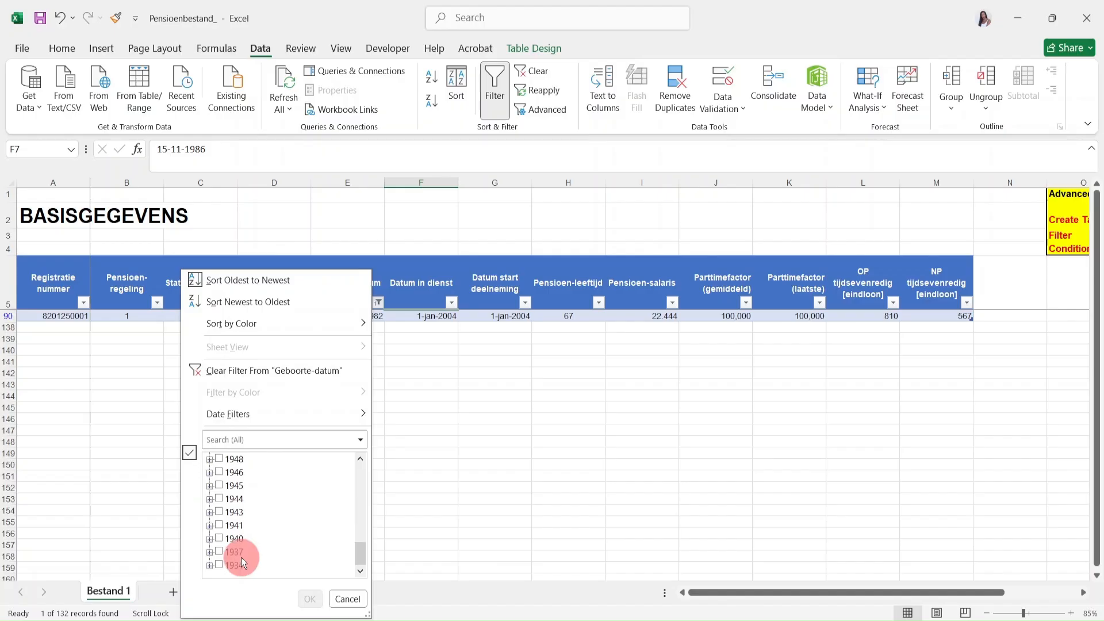
pyautogui.click(218, 564)
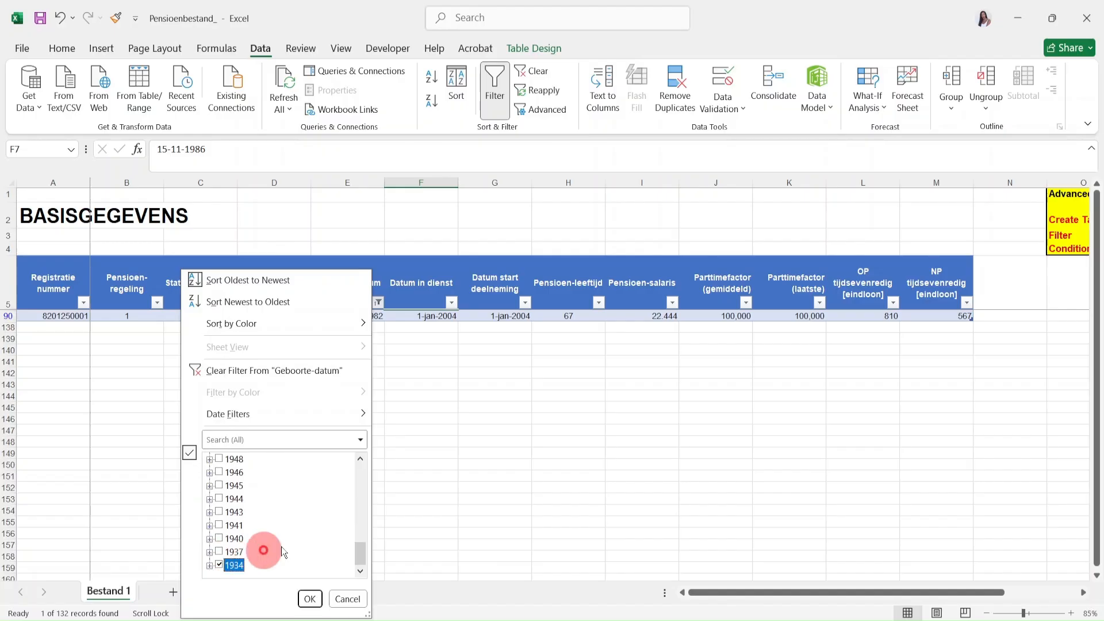
pyautogui.click(317, 603)
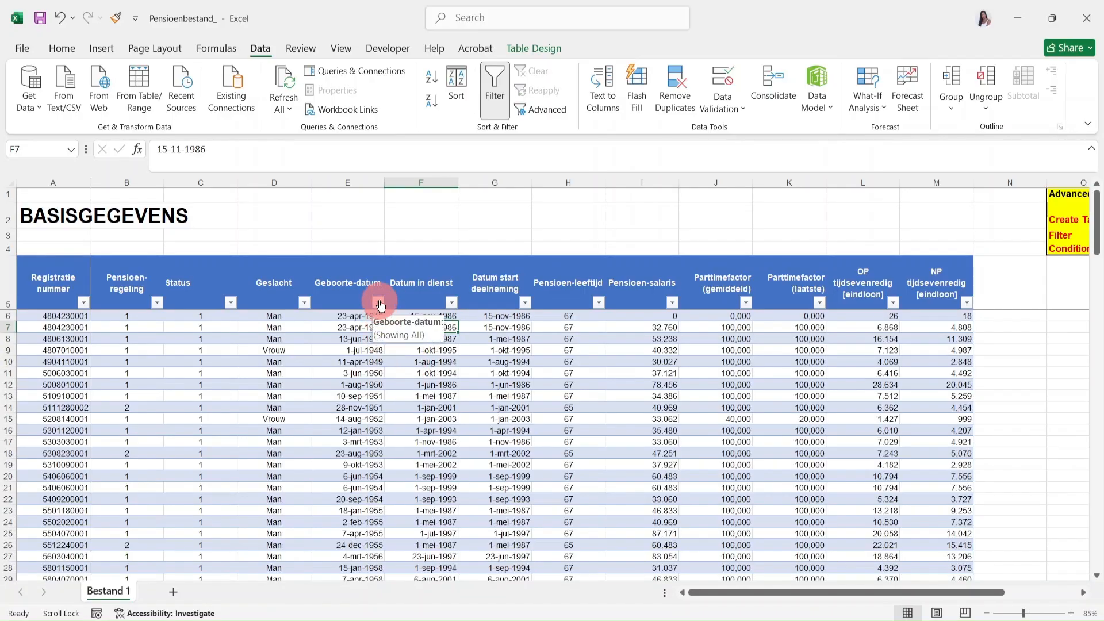
# Filter the Geboorte-datum column to show only the month juli of 1960.
pyautogui.click(379, 303)
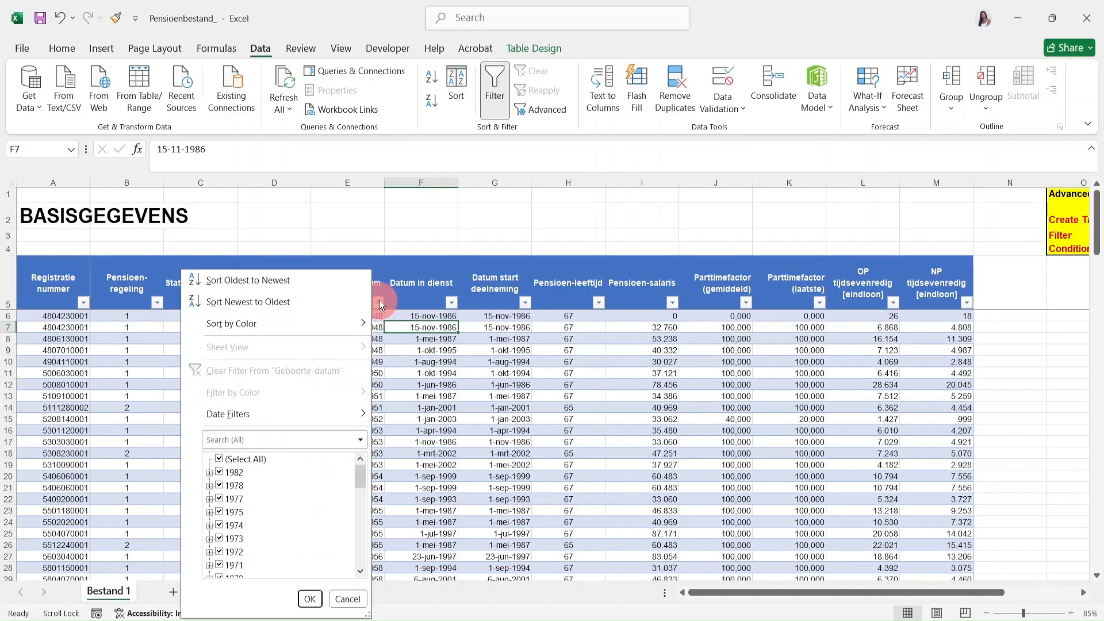
pyautogui.click(220, 459)
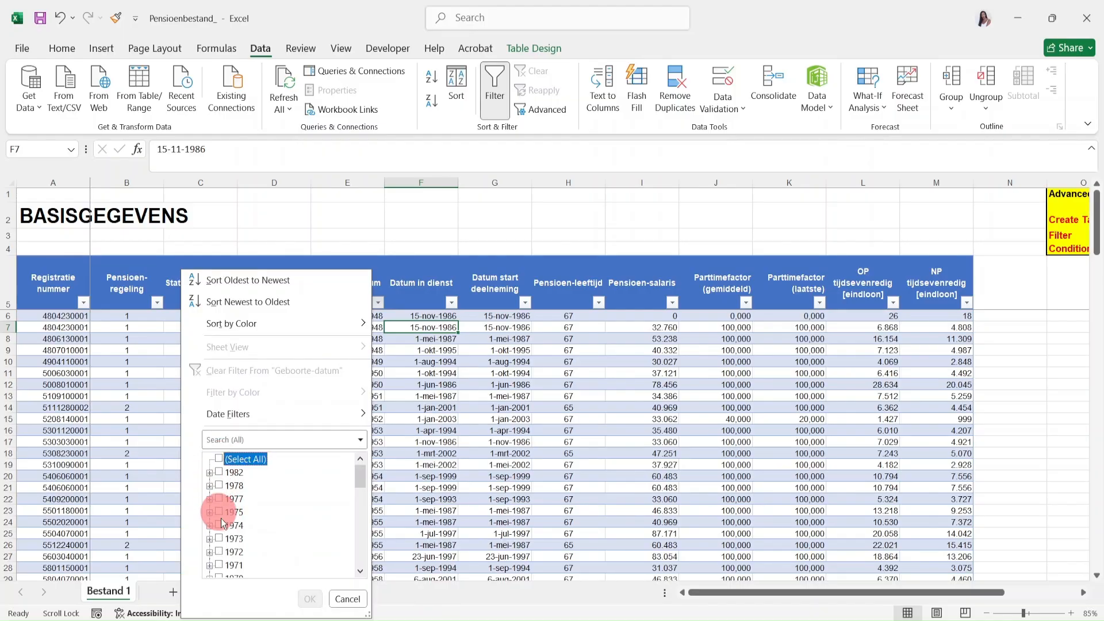
pyautogui.scroll(-5, 217, 529)
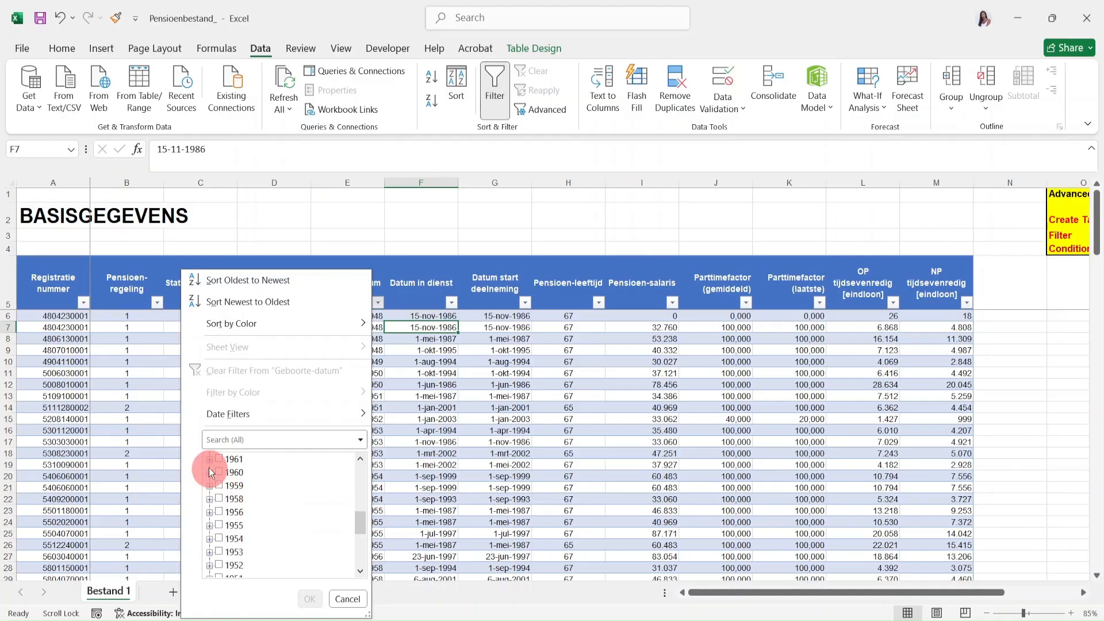
pyautogui.click(209, 472)
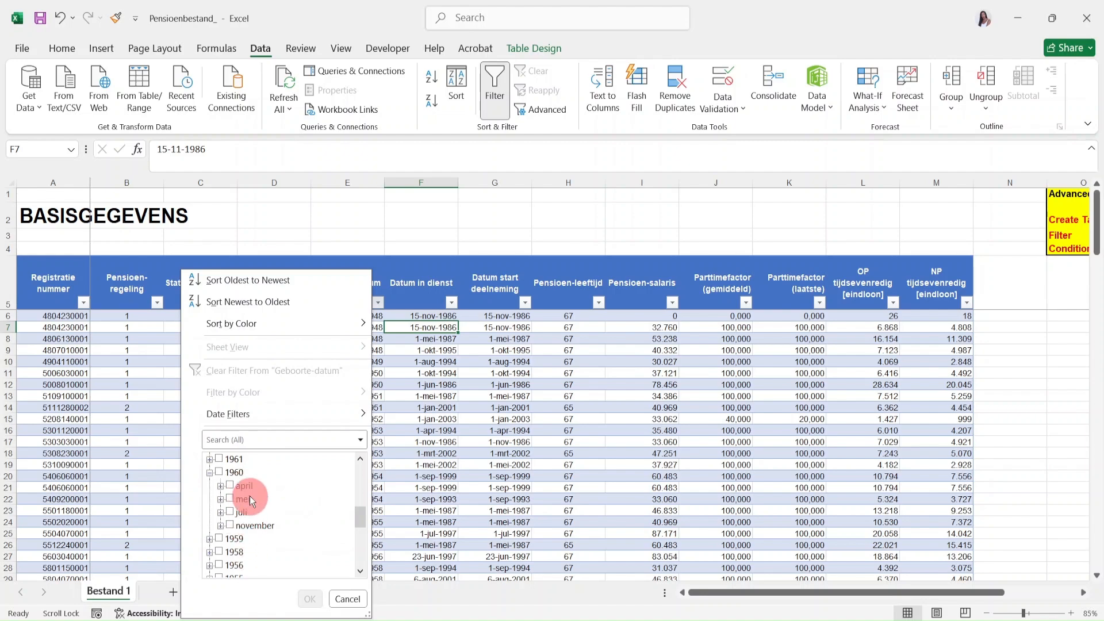
pyautogui.click(235, 511)
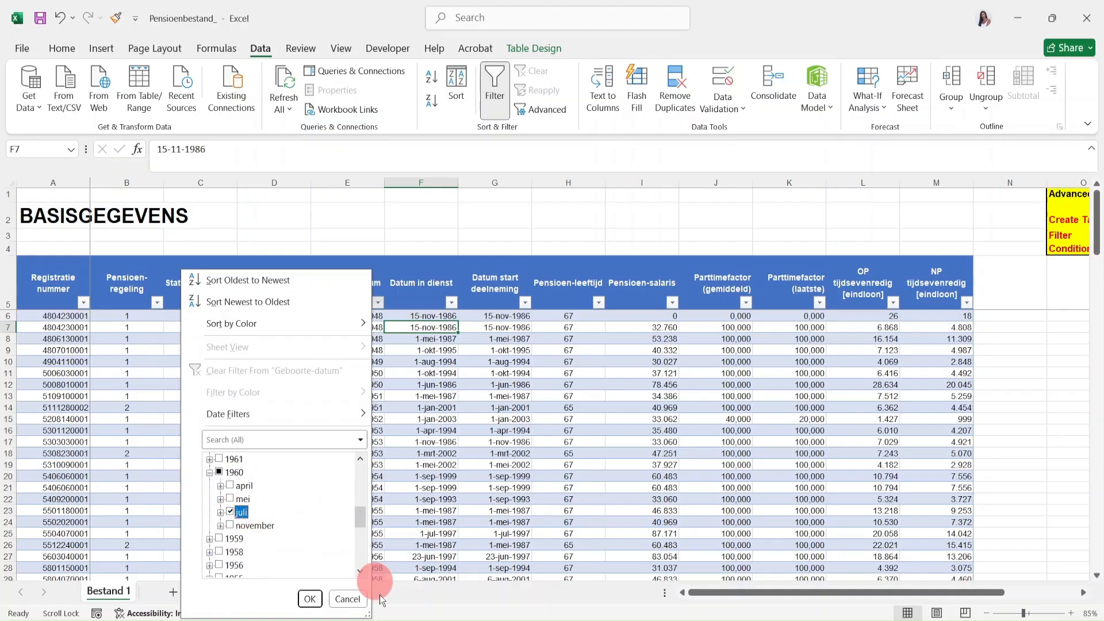
pyautogui.click(305, 600)
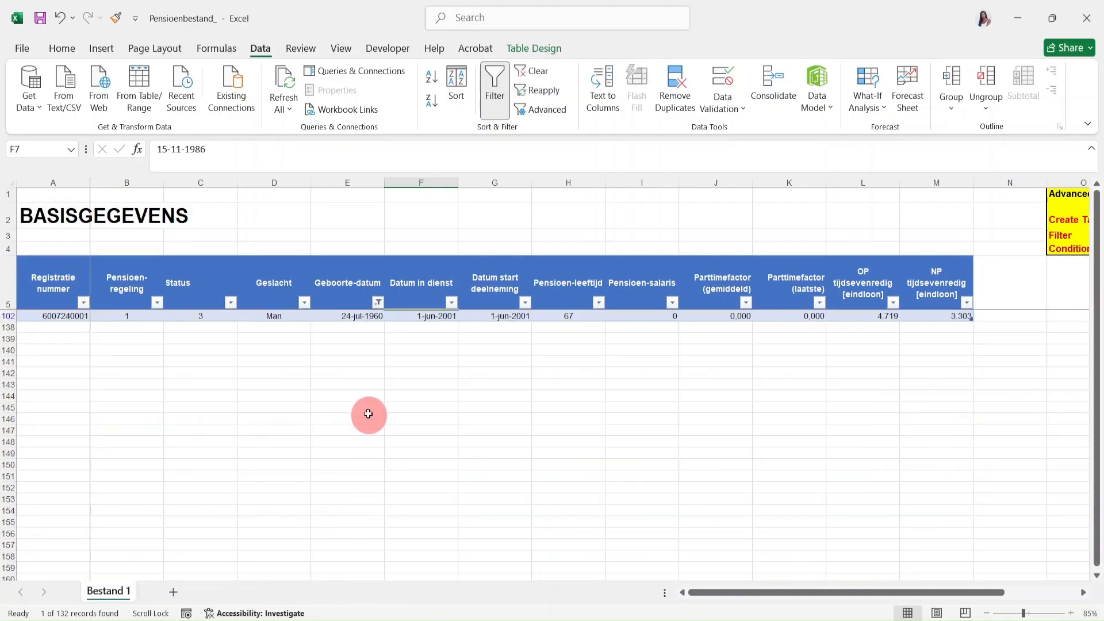
# Clear the Geboorte-datum filter and select the Datum in dienst header cell.
pyautogui.click(378, 303)
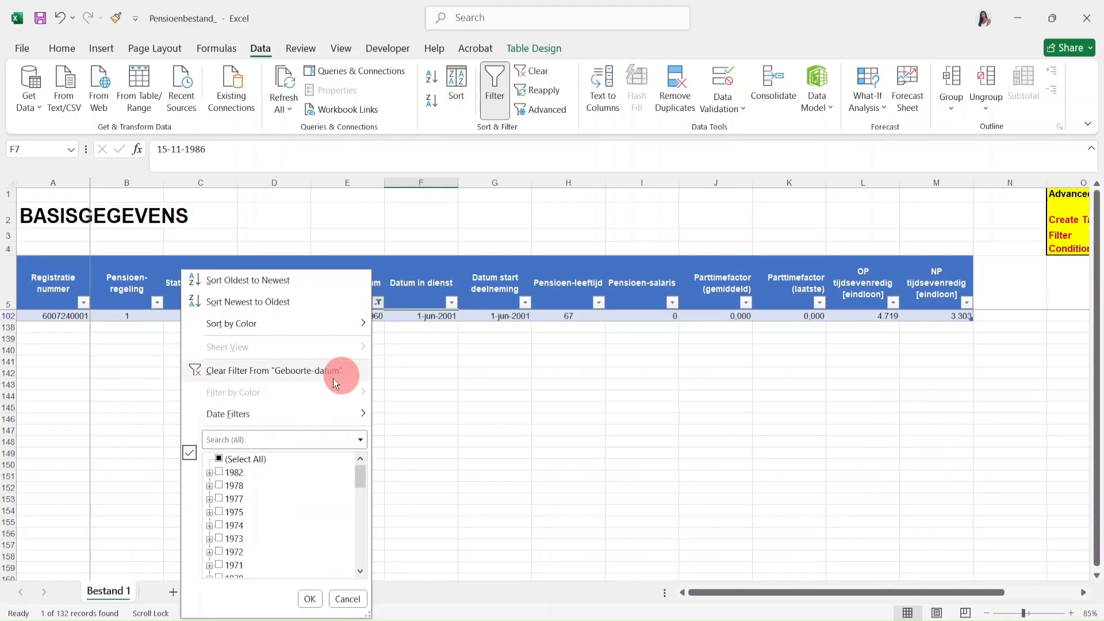
pyautogui.click(220, 466)
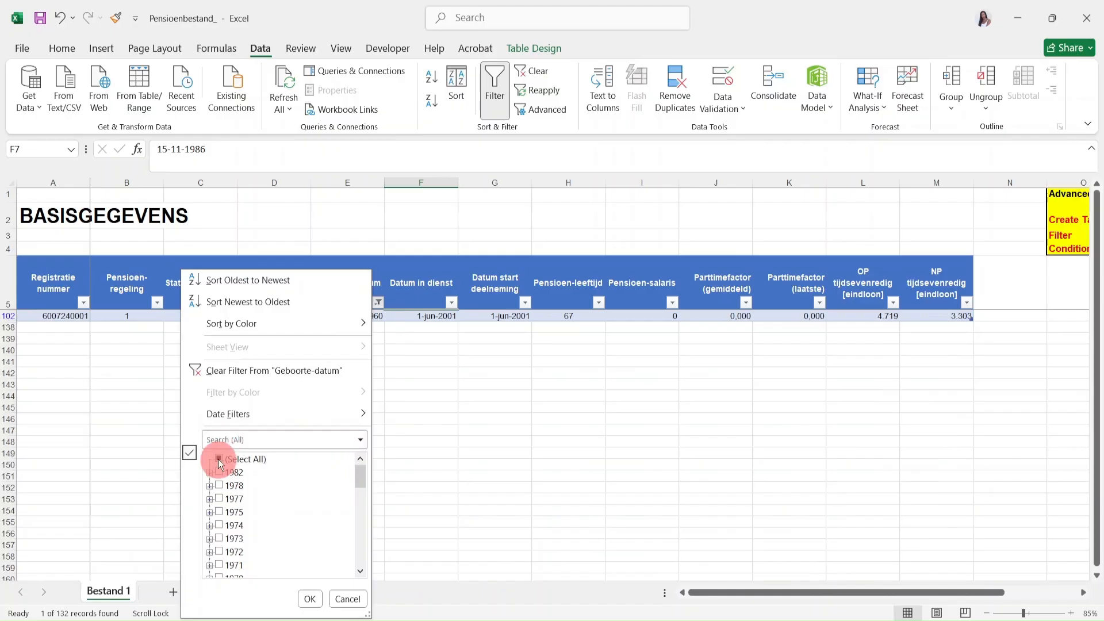
pyautogui.click(237, 373)
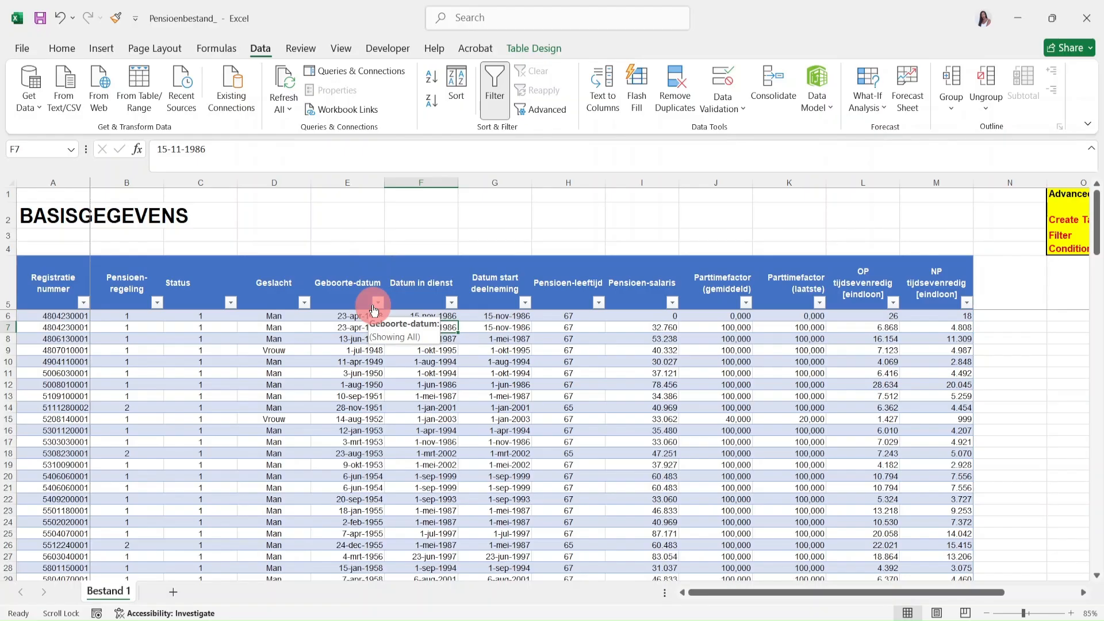
pyautogui.press('Up')
pyautogui.press('Up')
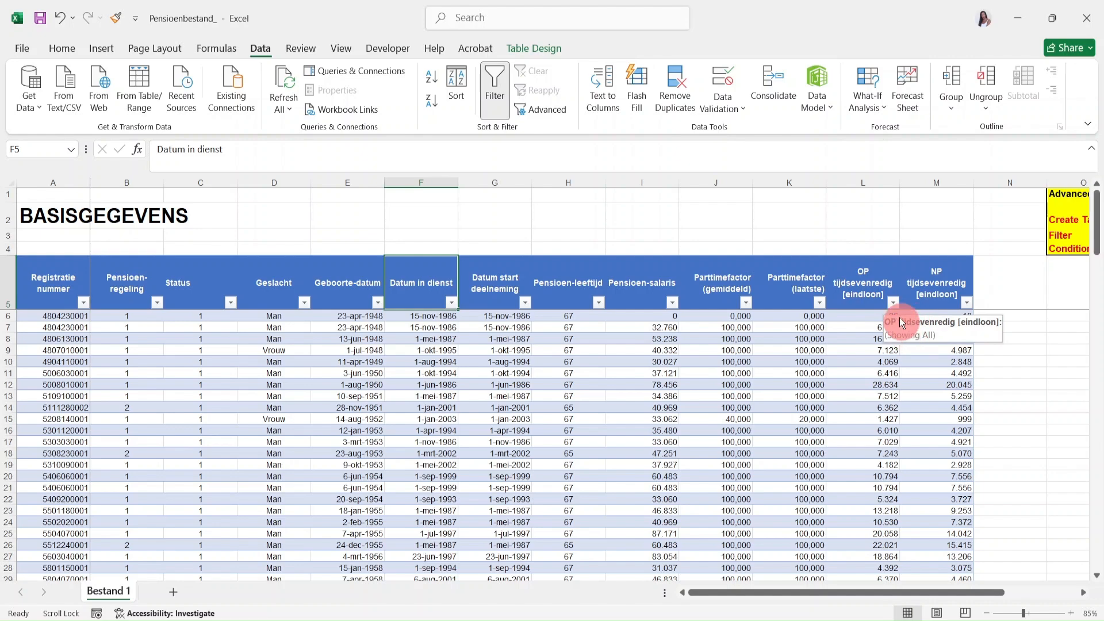
# Filter the OP tijdsevenredig [eindloon] column to show only values greater than 12000.
pyautogui.click(892, 303)
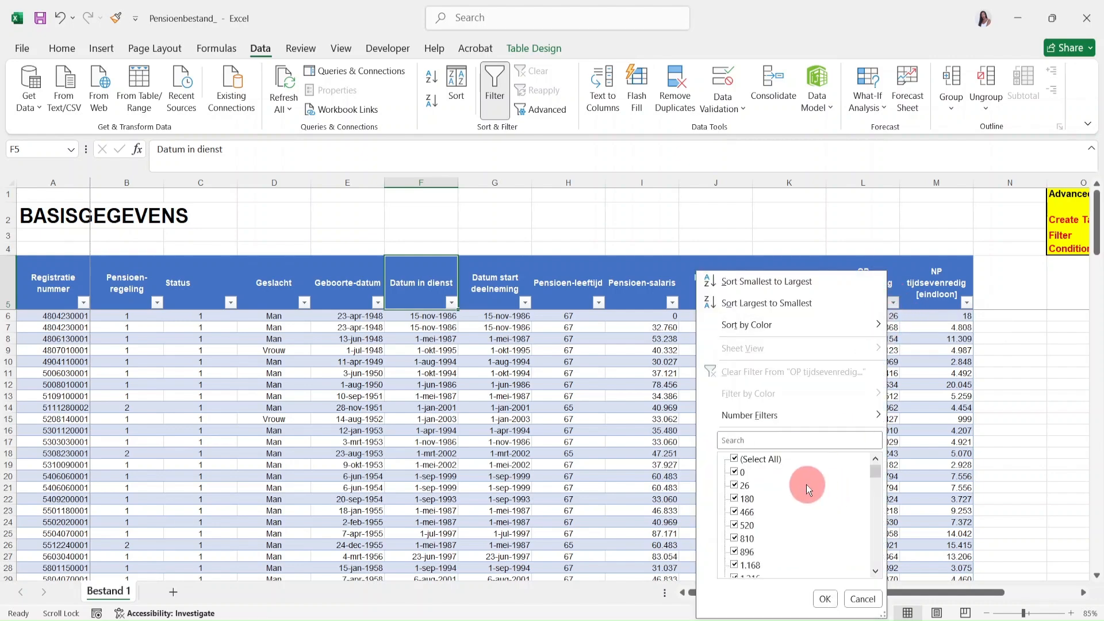
pyautogui.moveTo(742, 422)
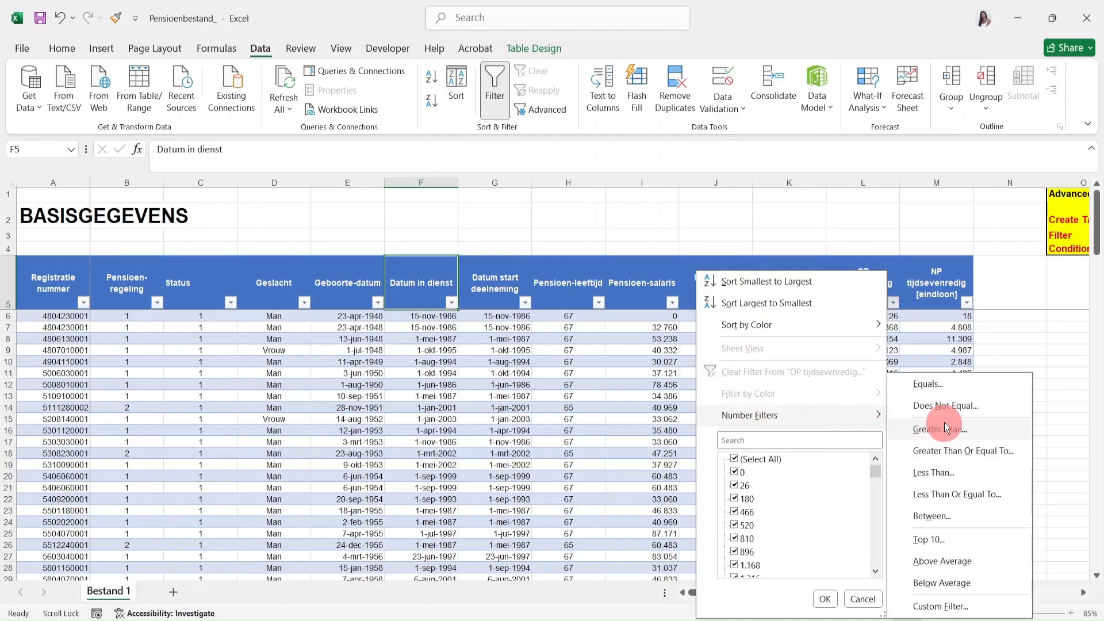
pyautogui.click(973, 433)
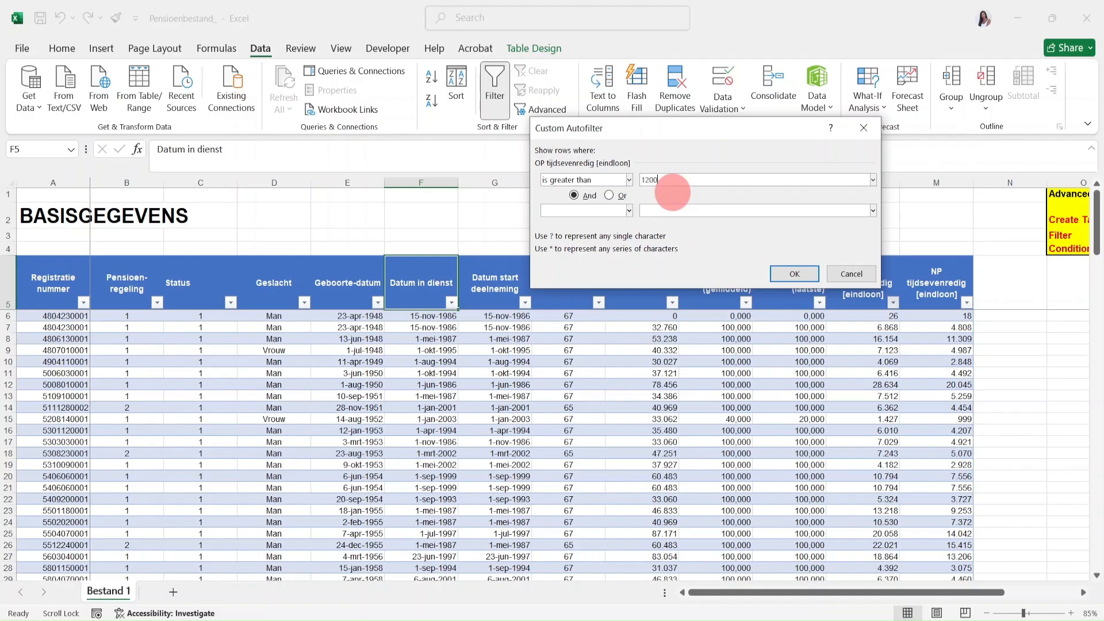
pyautogui.click(792, 279)
pyautogui.scroll(-3, 785, 340)
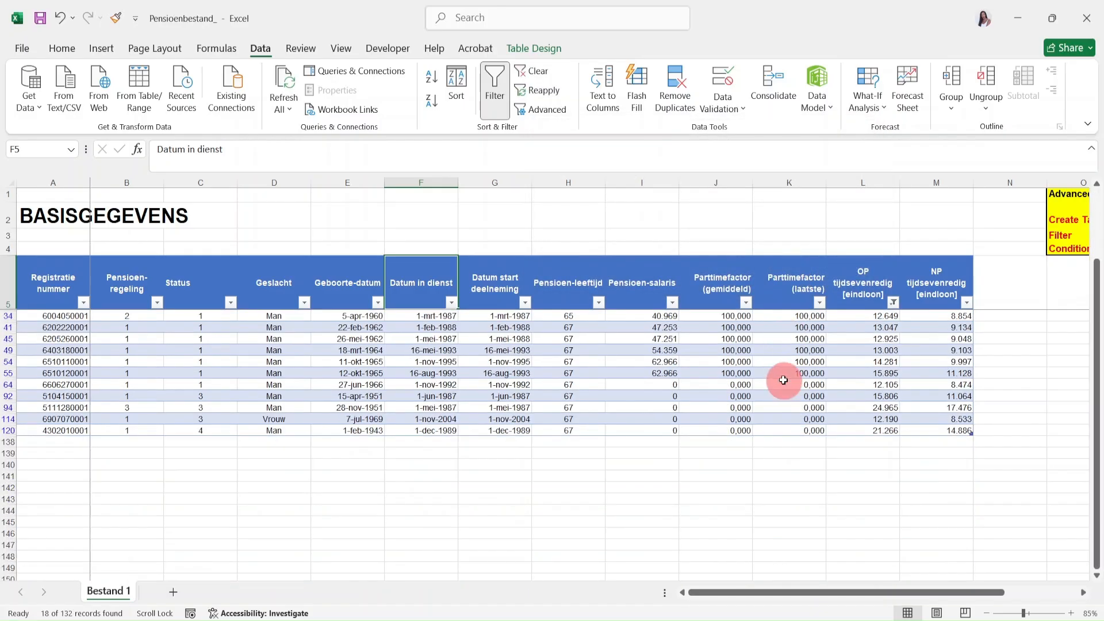
pyautogui.scroll(3, 784, 380)
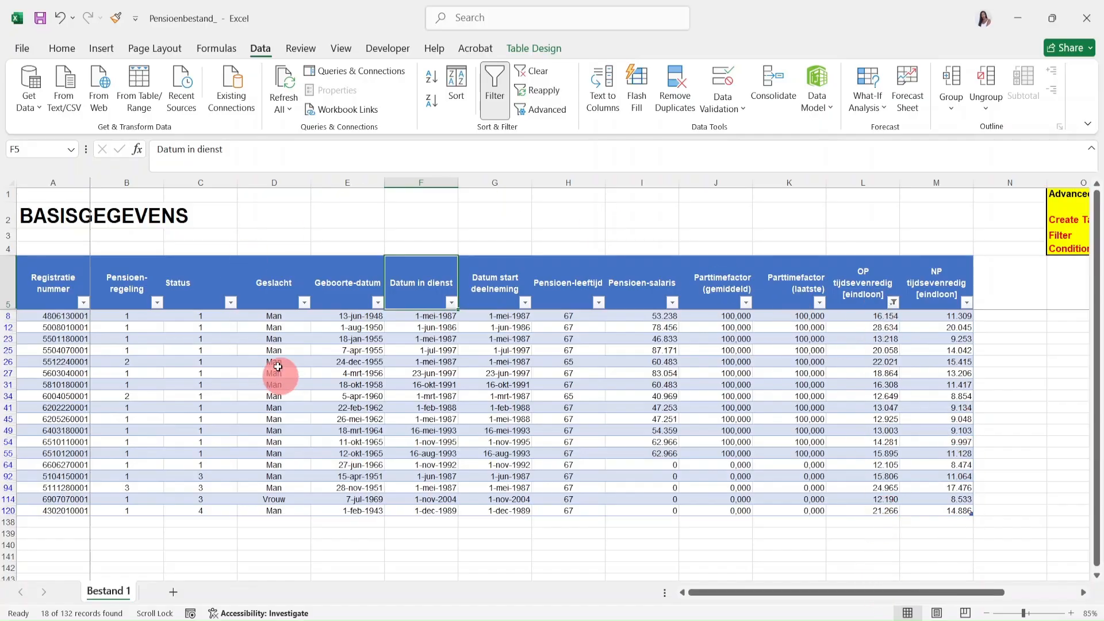
# Filter the Status column to show only status 4.
pyautogui.click(231, 305)
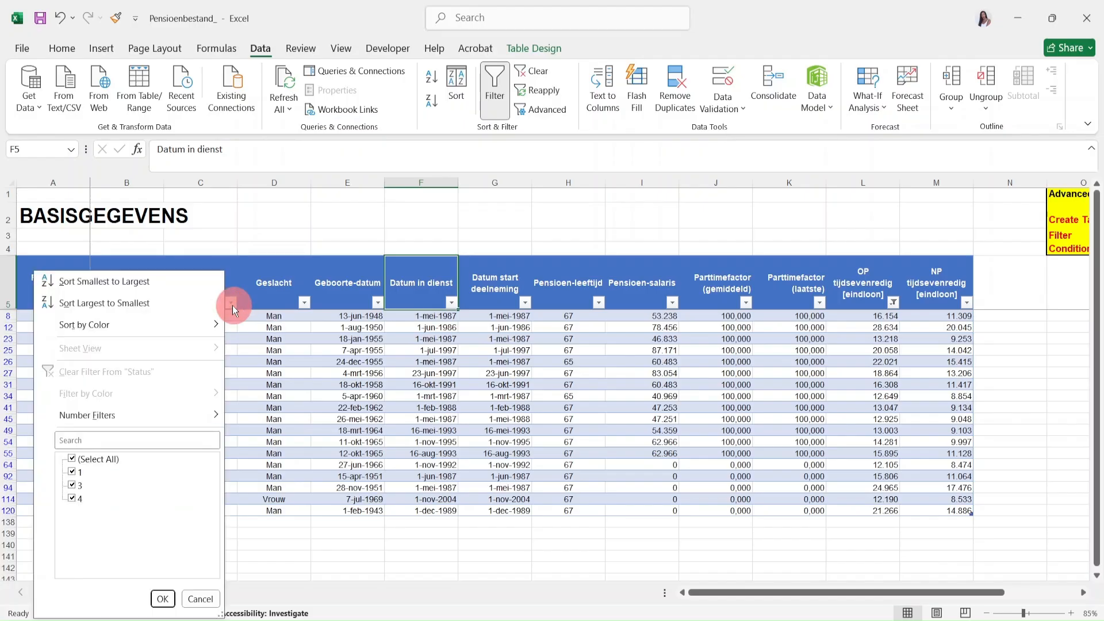
pyautogui.click(72, 459)
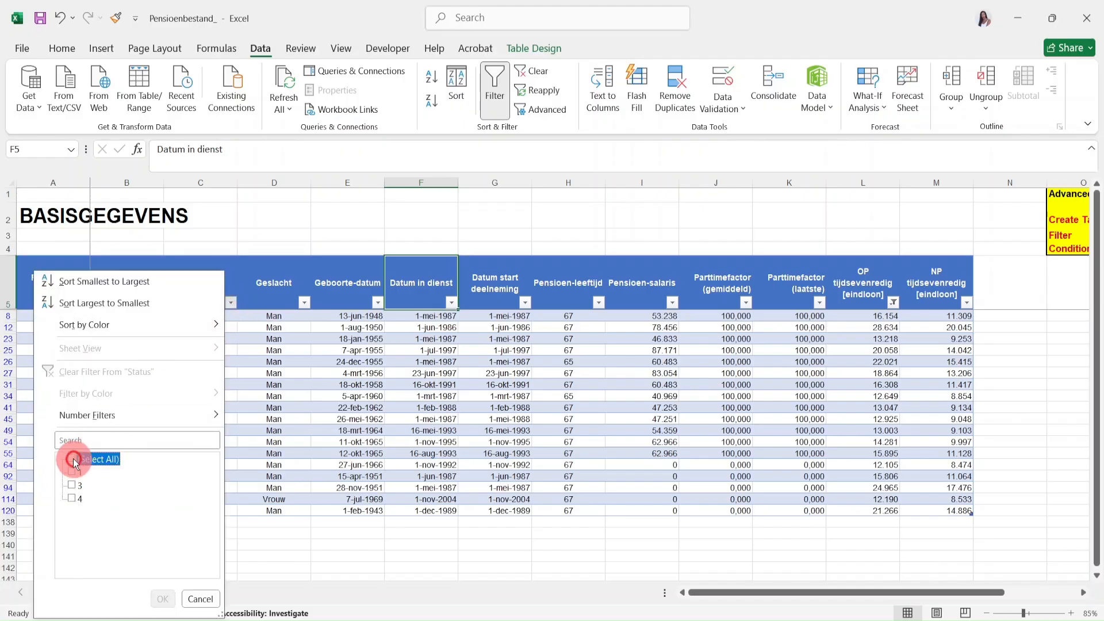
pyautogui.click(74, 497)
pyautogui.click(163, 599)
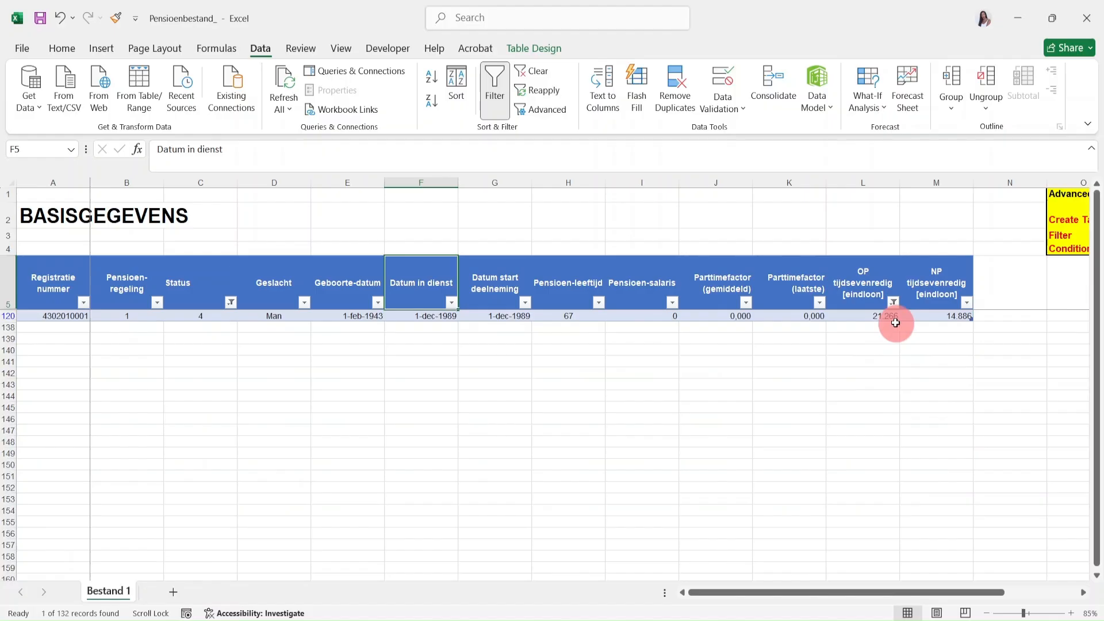
# Clear the filters from the Status and OP tijdsevenredig [eindloon] columns.
pyautogui.click(234, 303)
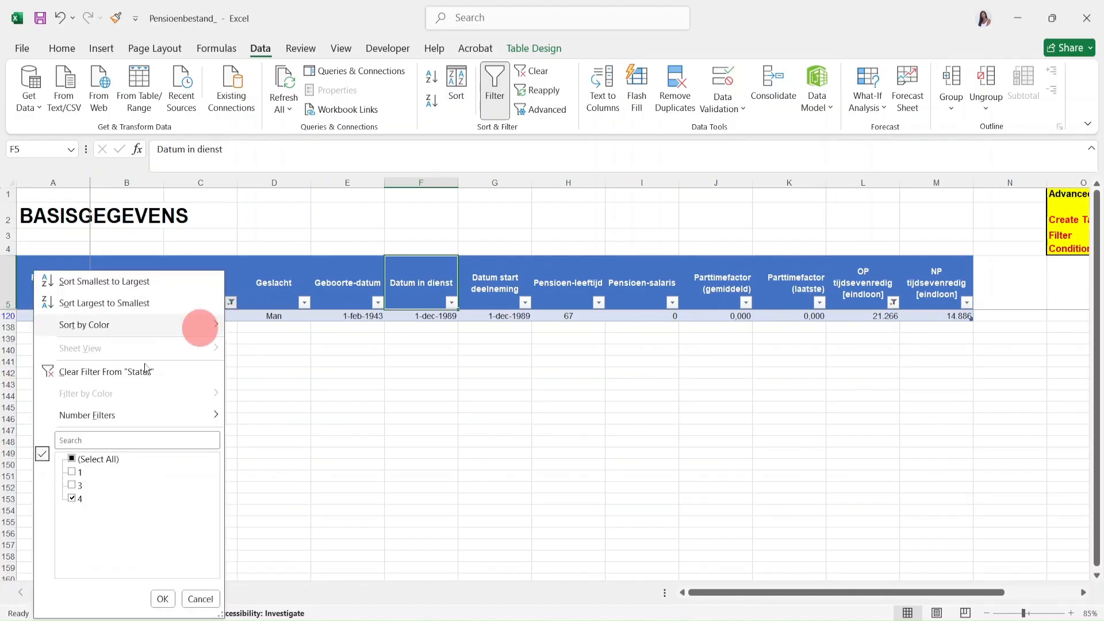
pyautogui.click(83, 372)
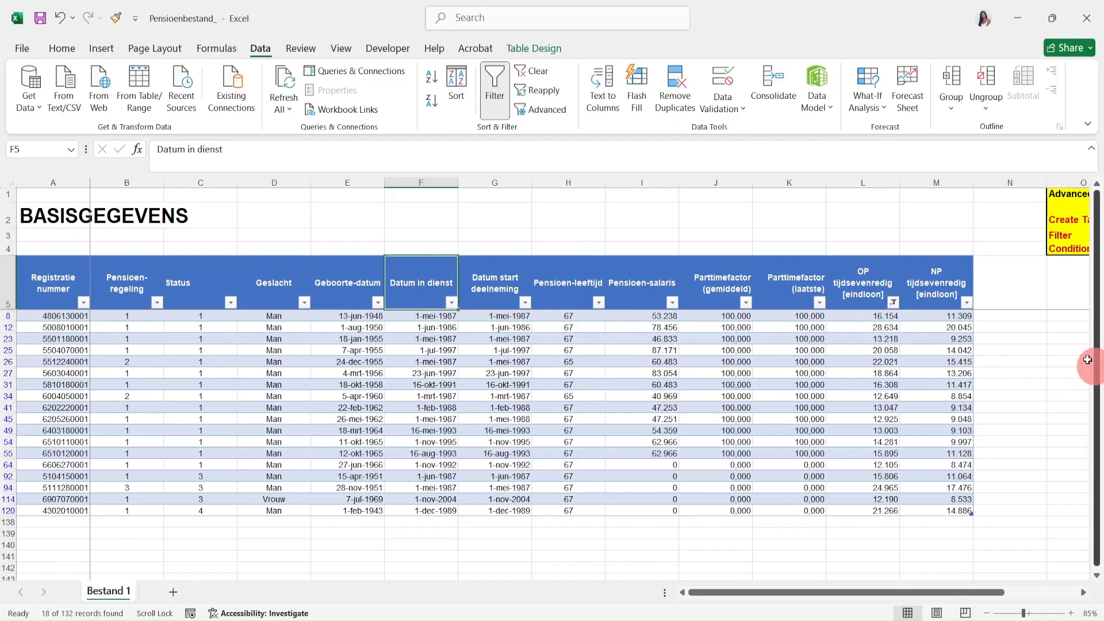
pyautogui.click(893, 302)
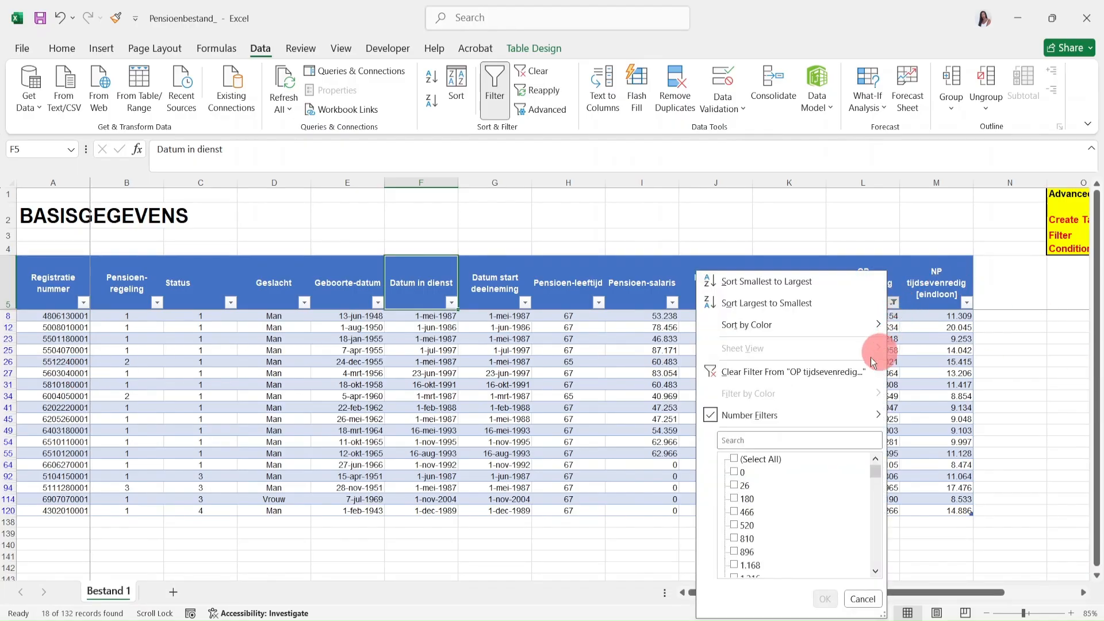
pyautogui.click(788, 374)
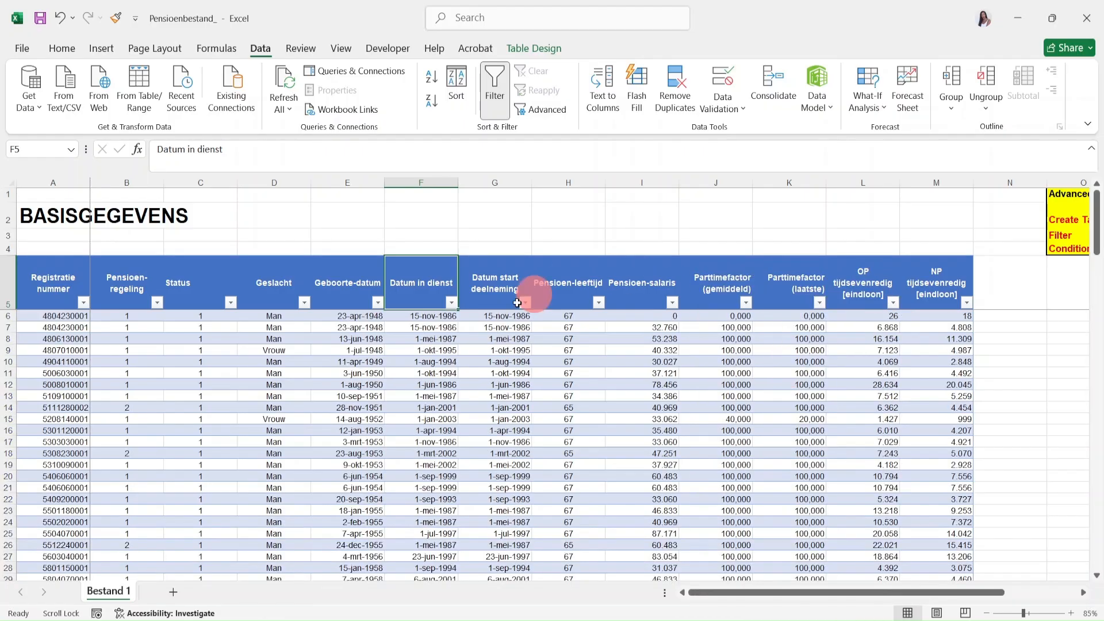
# Try to filter the unfiltered table's Status column for value 4 only.
pyautogui.click(236, 305)
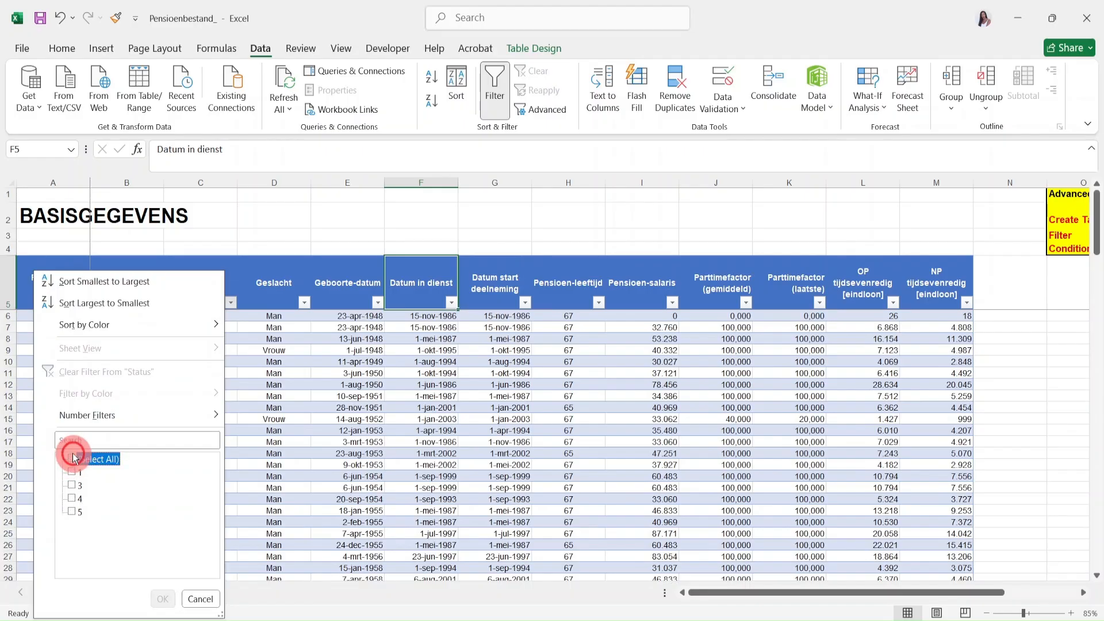
pyautogui.click(73, 502)
pyautogui.click(162, 598)
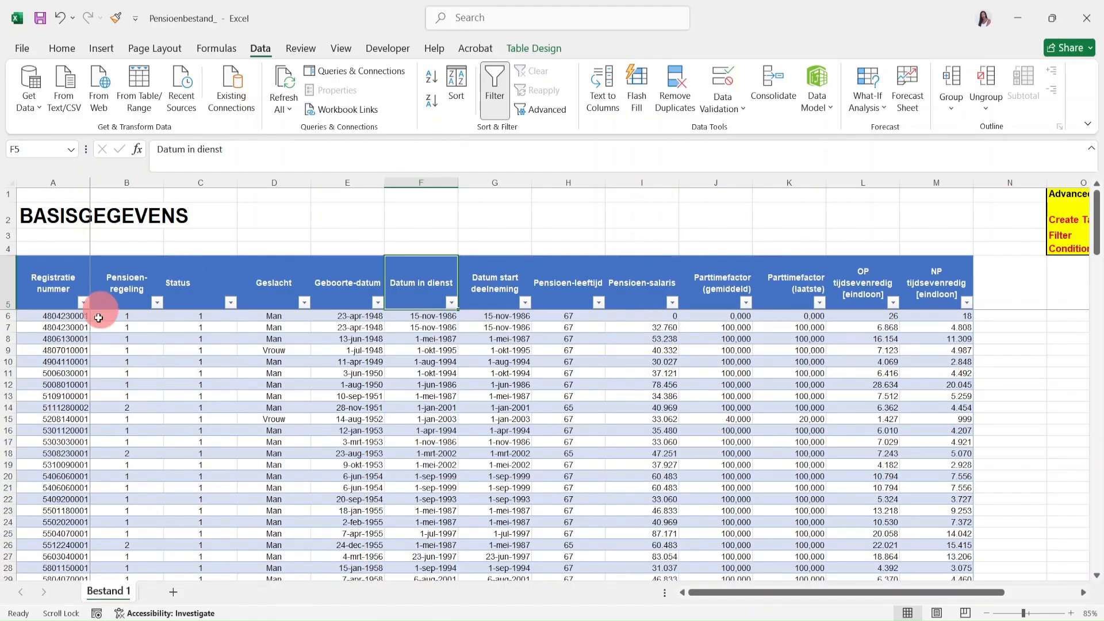
# Filter the Pensioen-regeling column to show only scheme 1 and review the remaining rows.
pyautogui.click(157, 305)
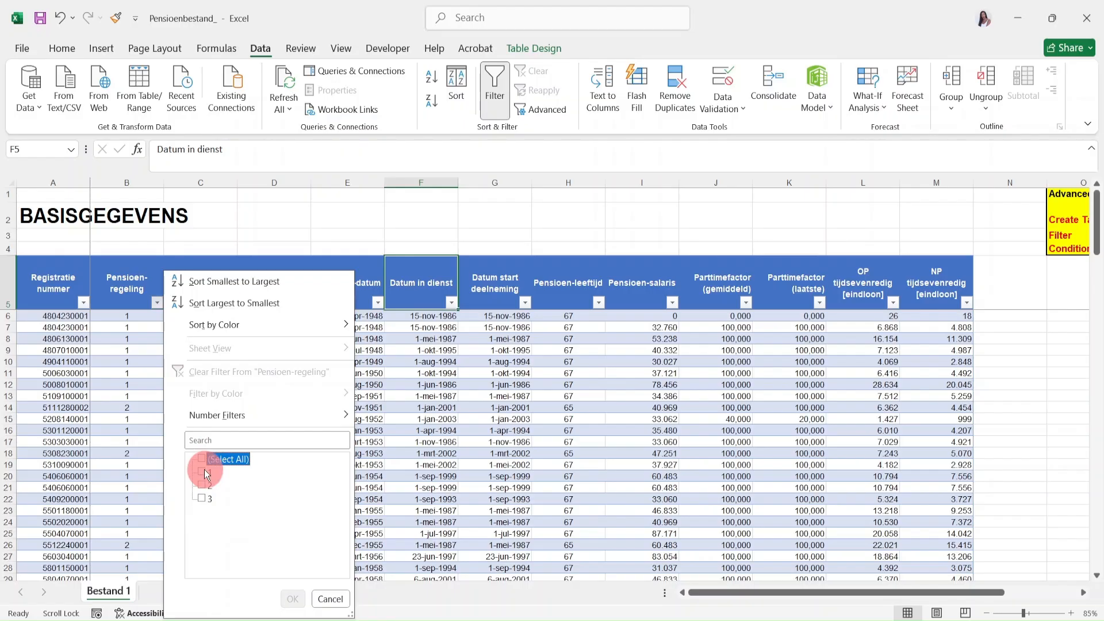
pyautogui.click(201, 472)
pyautogui.click(294, 599)
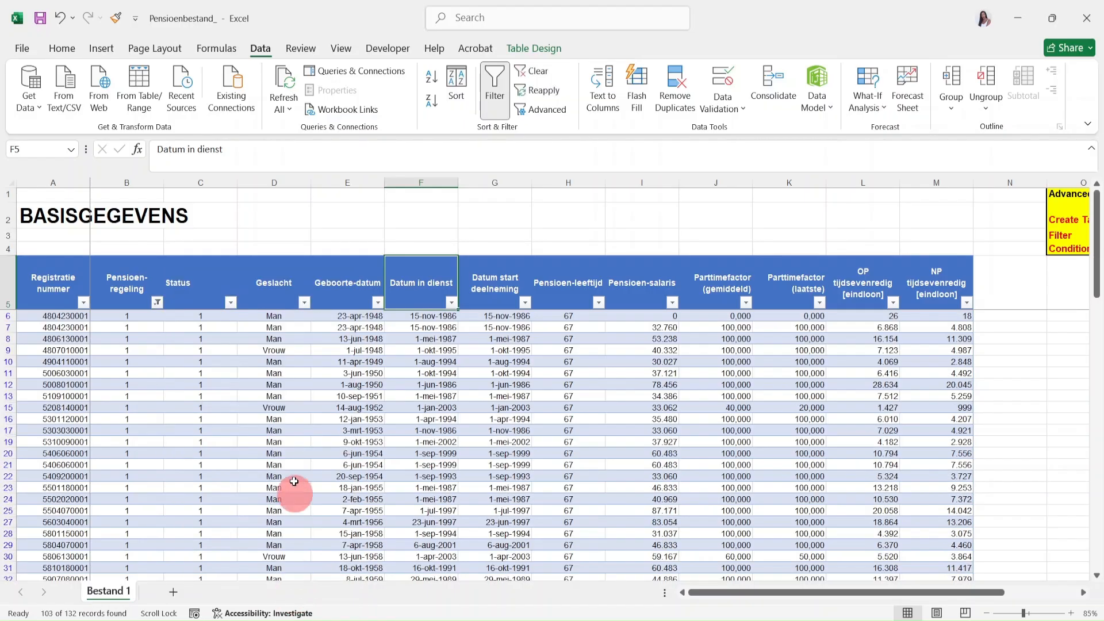
pyautogui.scroll(-15, 296, 426)
pyautogui.scroll(-15, 296, 427)
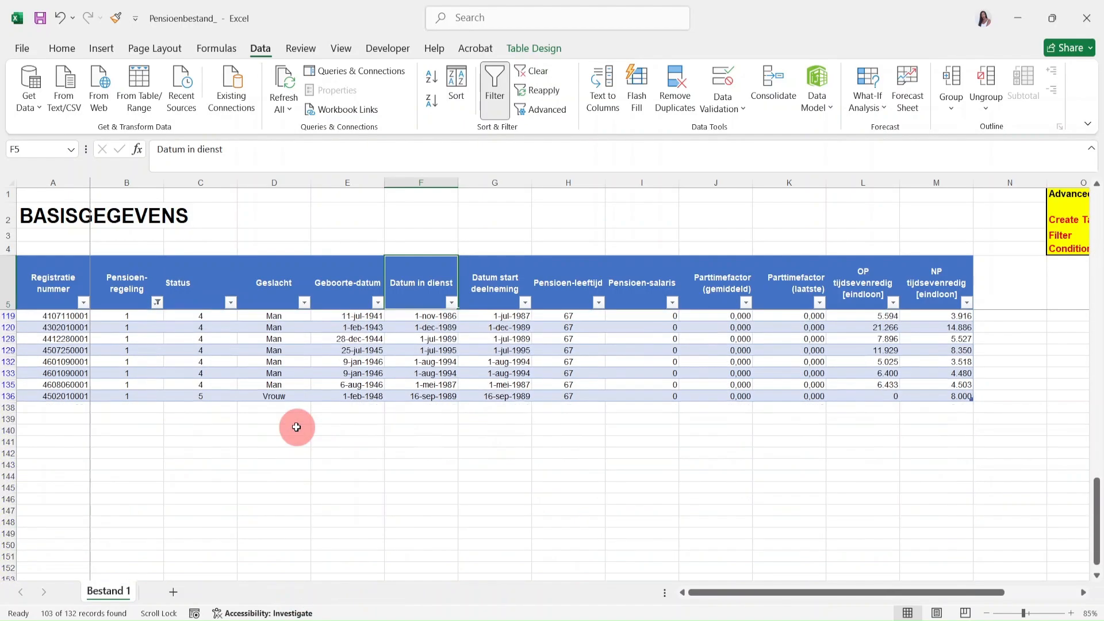
pyautogui.scroll(12, 296, 427)
pyautogui.scroll(15, 296, 427)
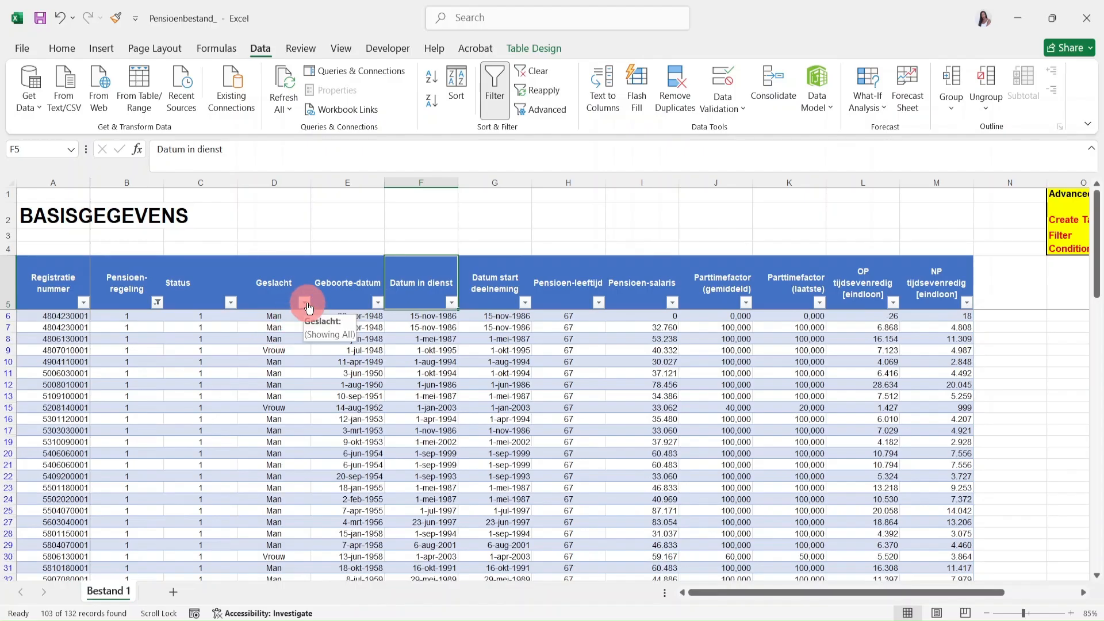
# Filter the Geslacht column to show only Man within the already filtered rows.
pyautogui.click(305, 303)
pyautogui.click(144, 485)
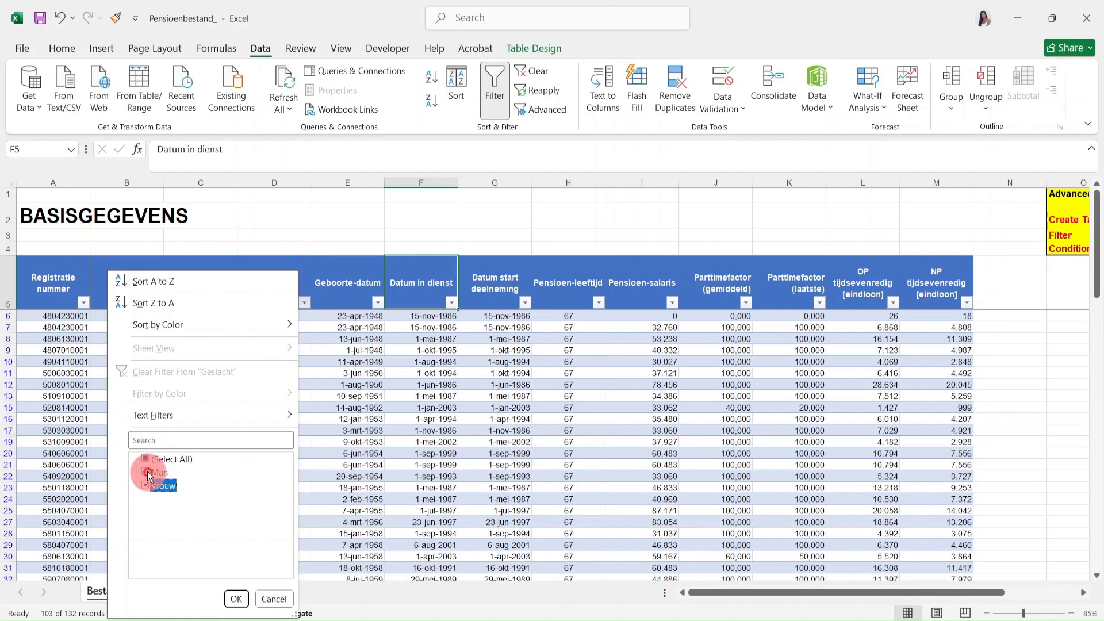
pyautogui.click(150, 460)
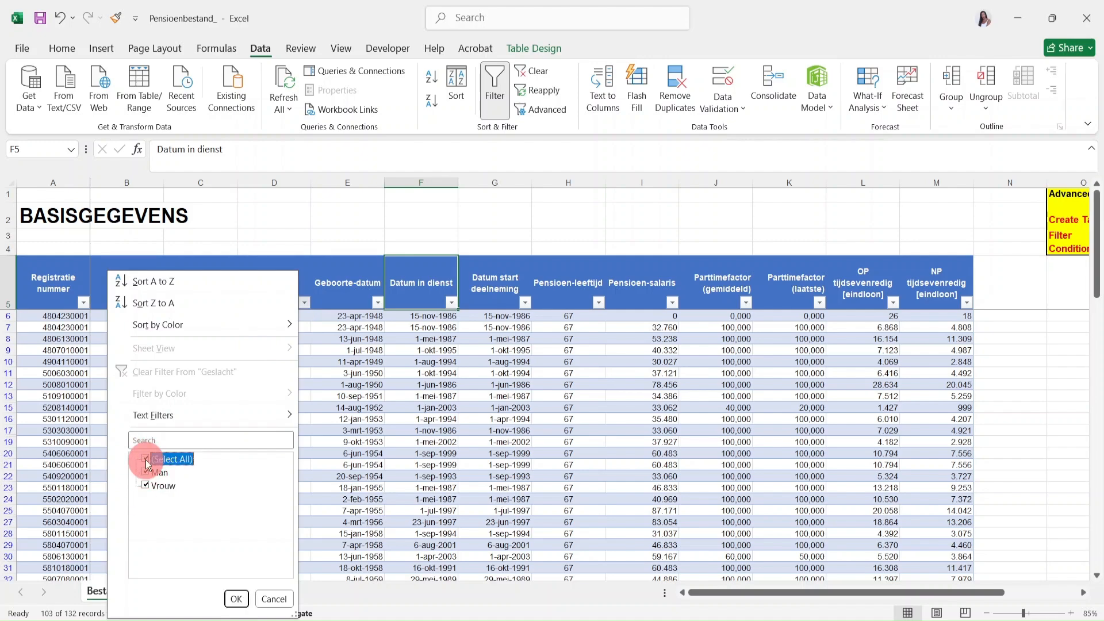
pyautogui.click(146, 471)
pyautogui.click(237, 599)
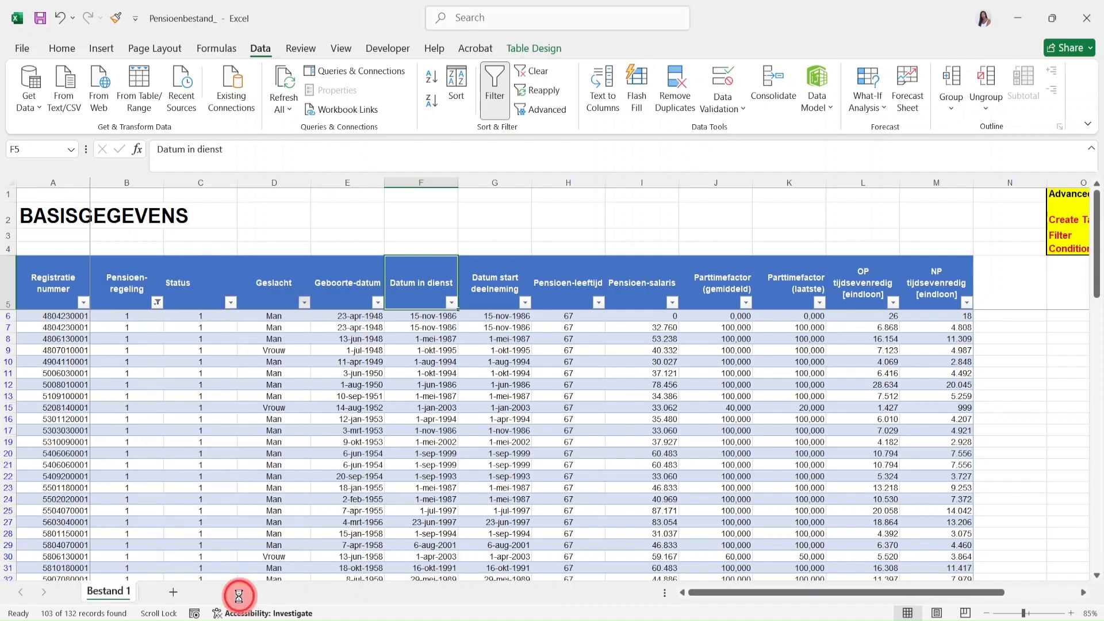
pyautogui.scroll(-10, 327, 458)
pyautogui.scroll(10, 339, 432)
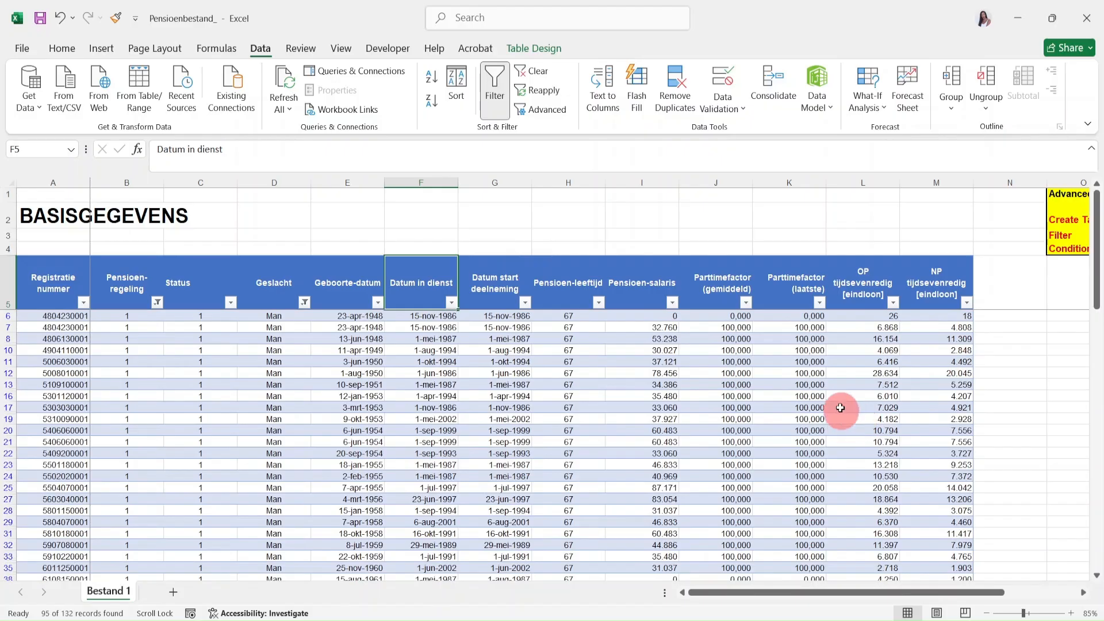
# Add a filter on OP tijdsevenredig [eindloon] for values greater than 12000, keeping the Pensioen-regeling and Geslacht filters.
pyautogui.click(894, 303)
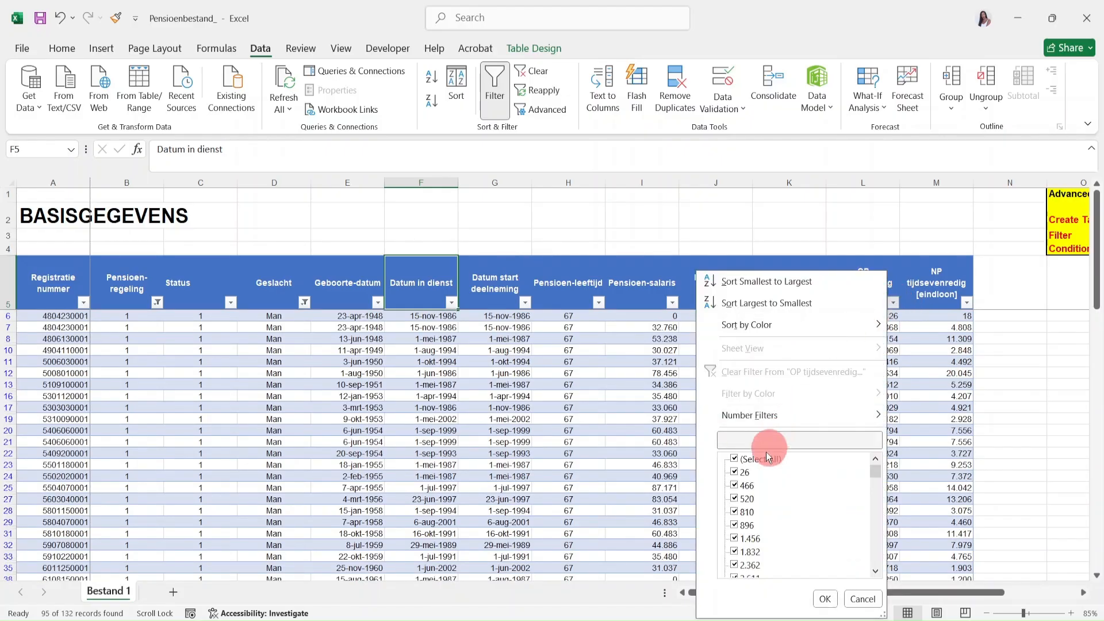
pyautogui.moveTo(792, 419)
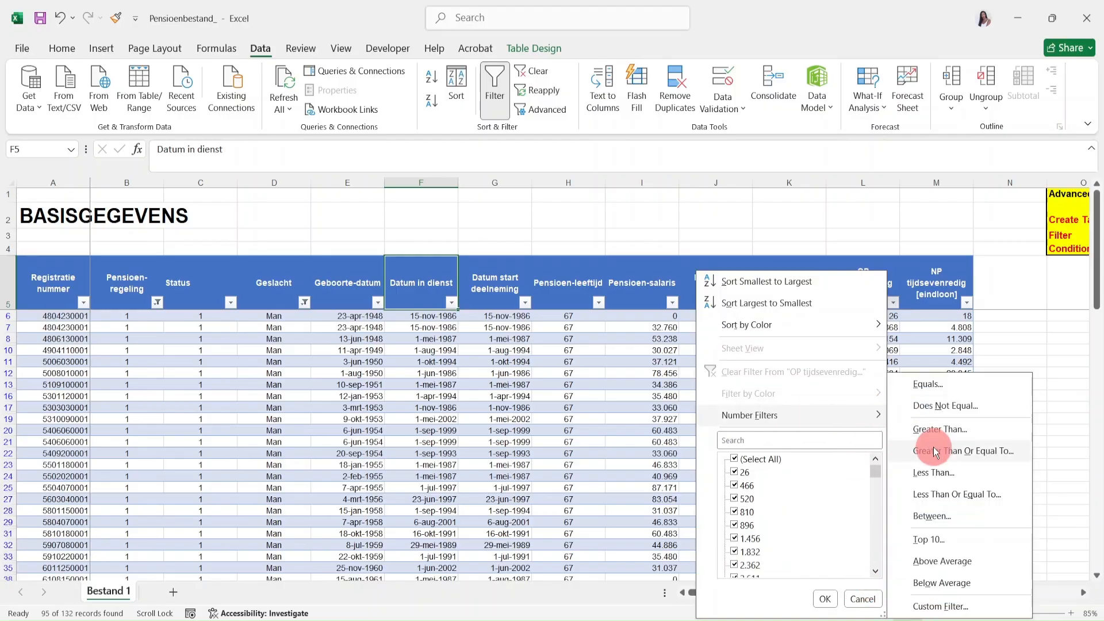
pyautogui.click(964, 429)
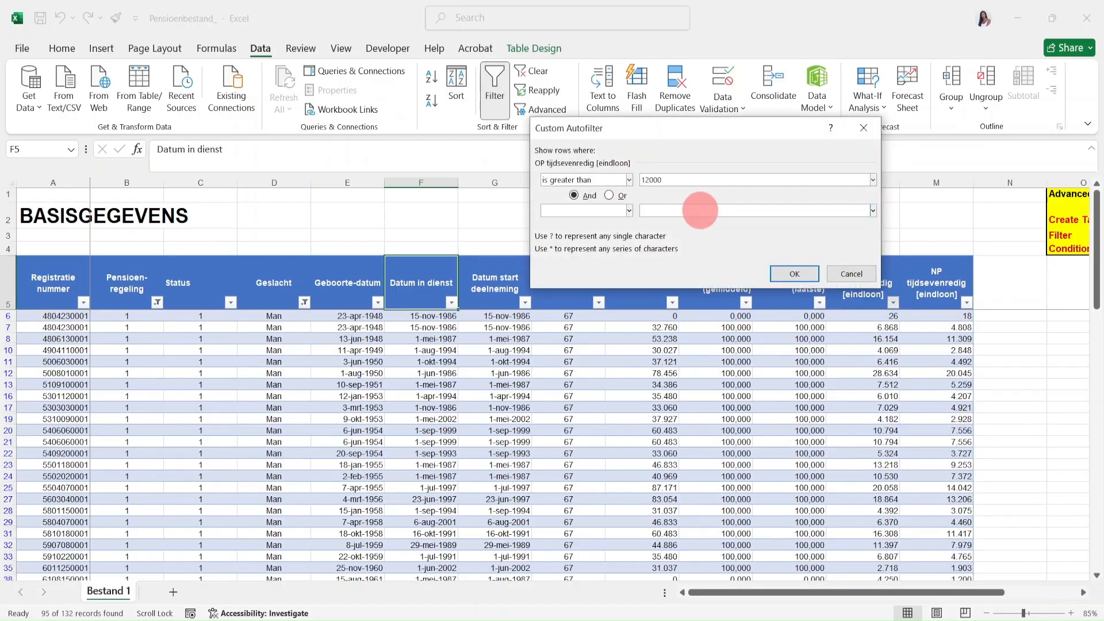
pyautogui.click(812, 274)
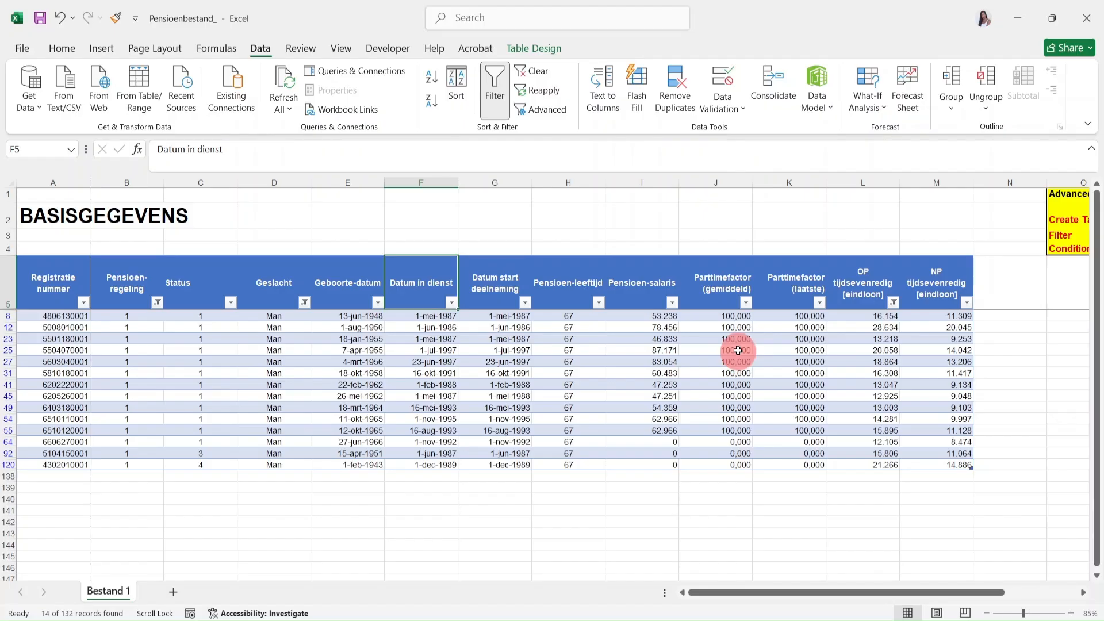
# Inspect the active filter settings of the Pensioen-regeling, Geslacht and OP tijdsevenredig [eindloon] columns.
pyautogui.click(157, 303)
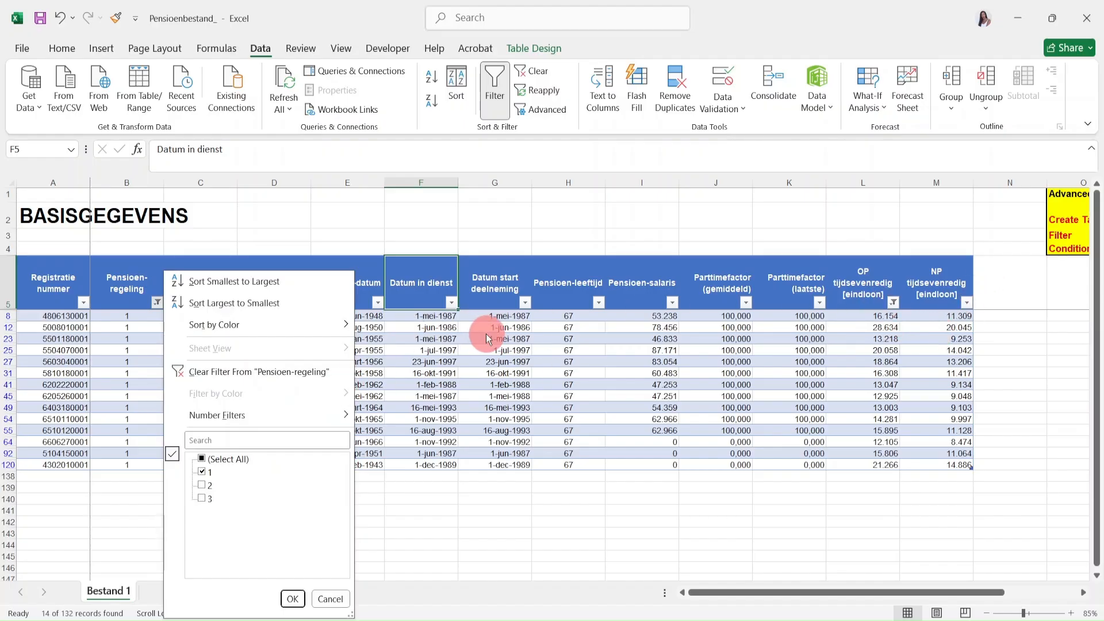
pyautogui.click(457, 208)
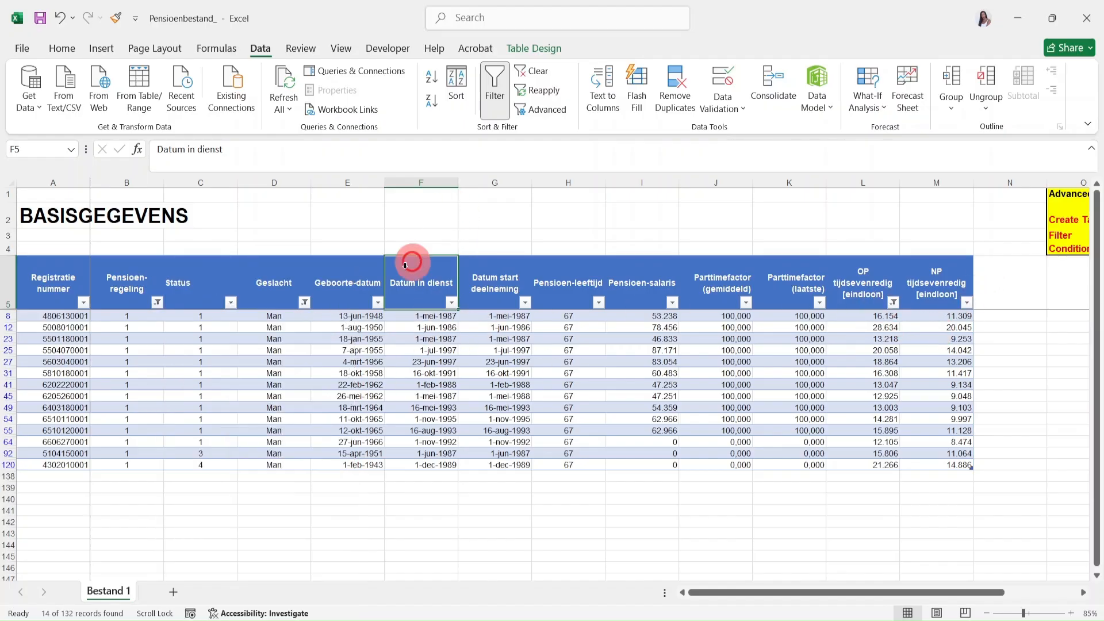
pyautogui.click(306, 304)
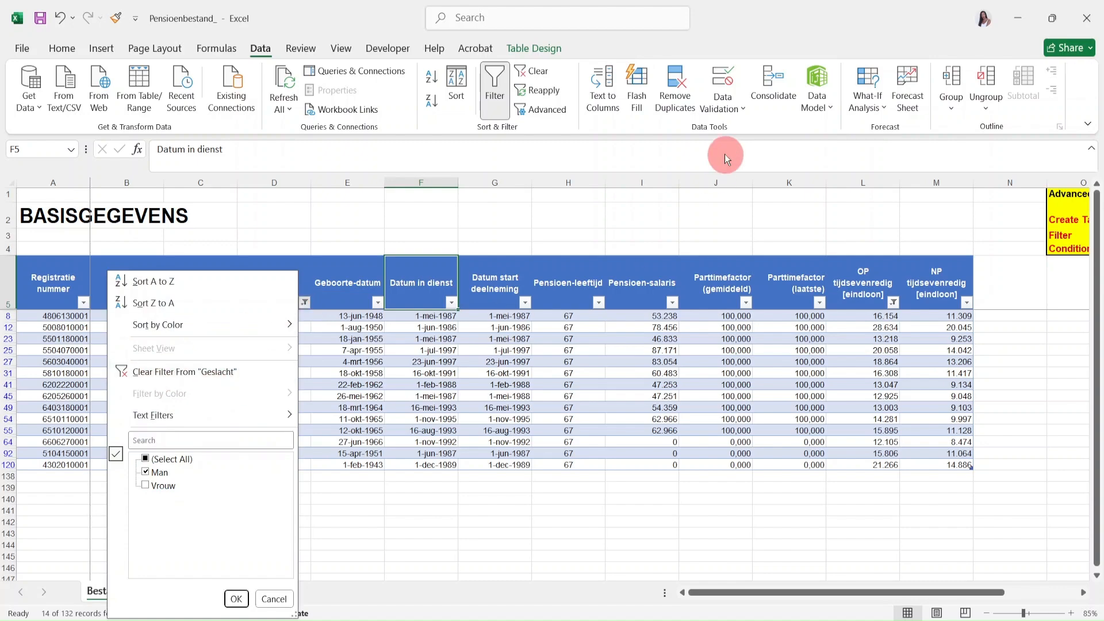
pyautogui.click(950, 285)
pyautogui.click(893, 303)
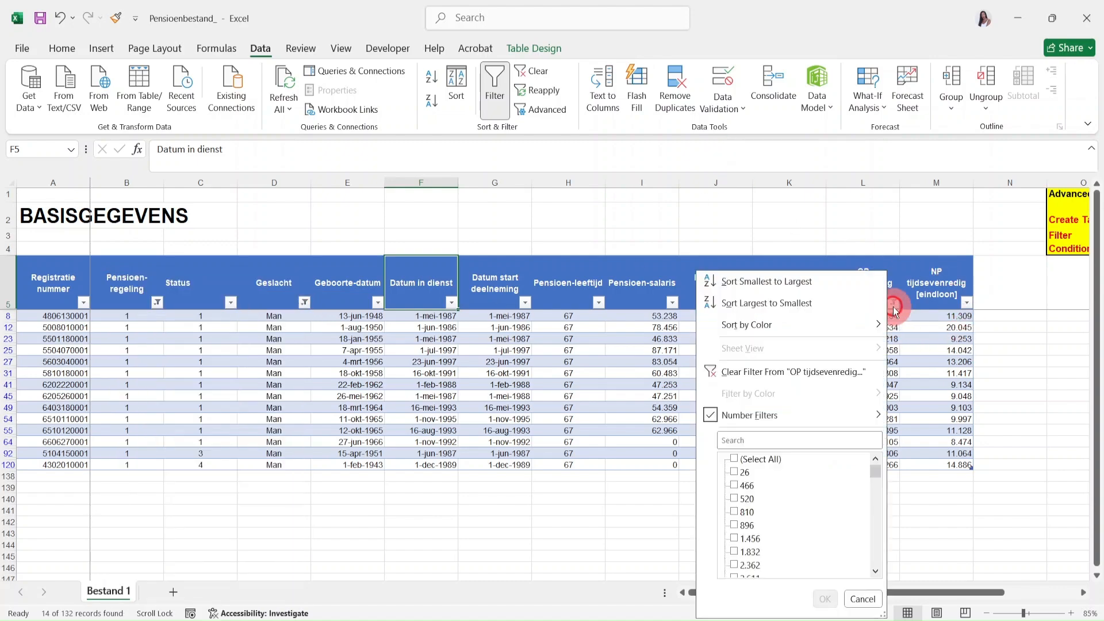
pyautogui.click(555, 214)
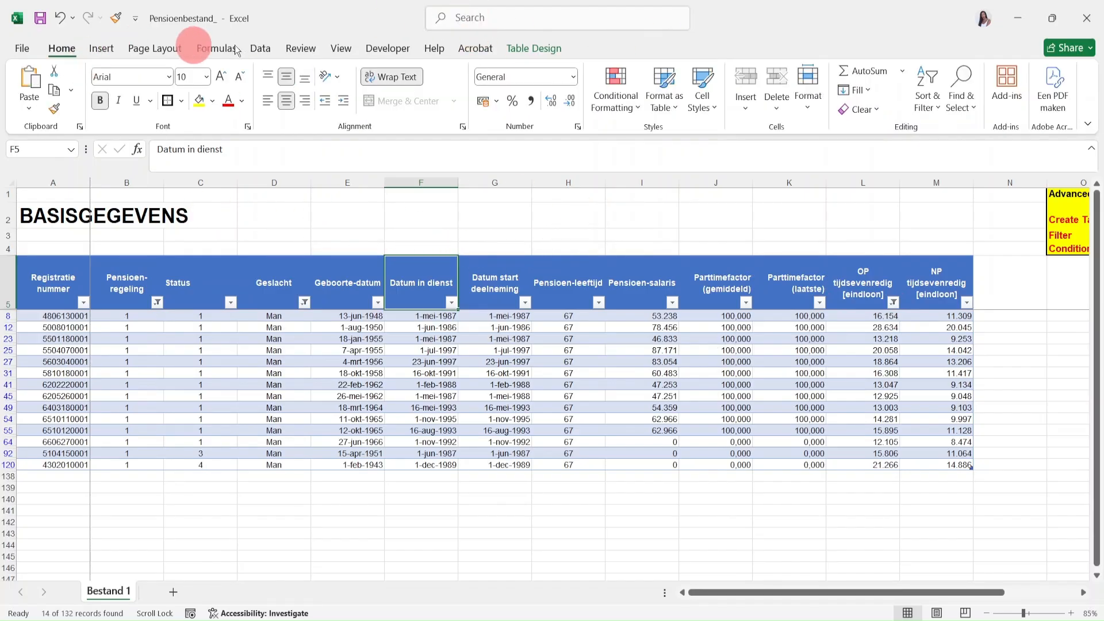
# Clear all active filters from the table at once.
pyautogui.click(266, 50)
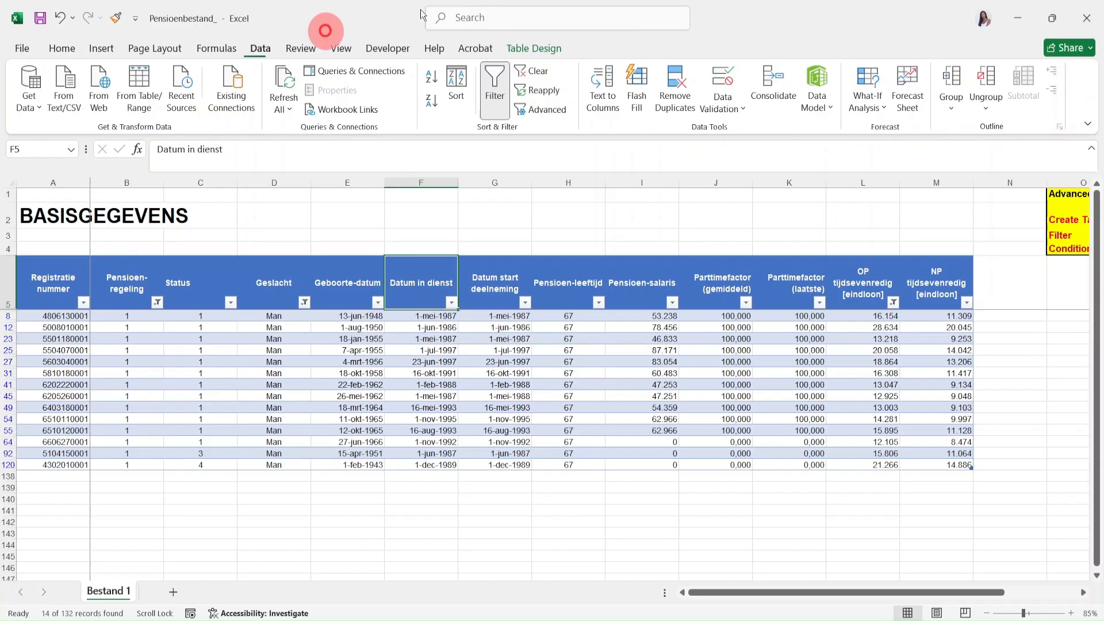
pyautogui.click(547, 71)
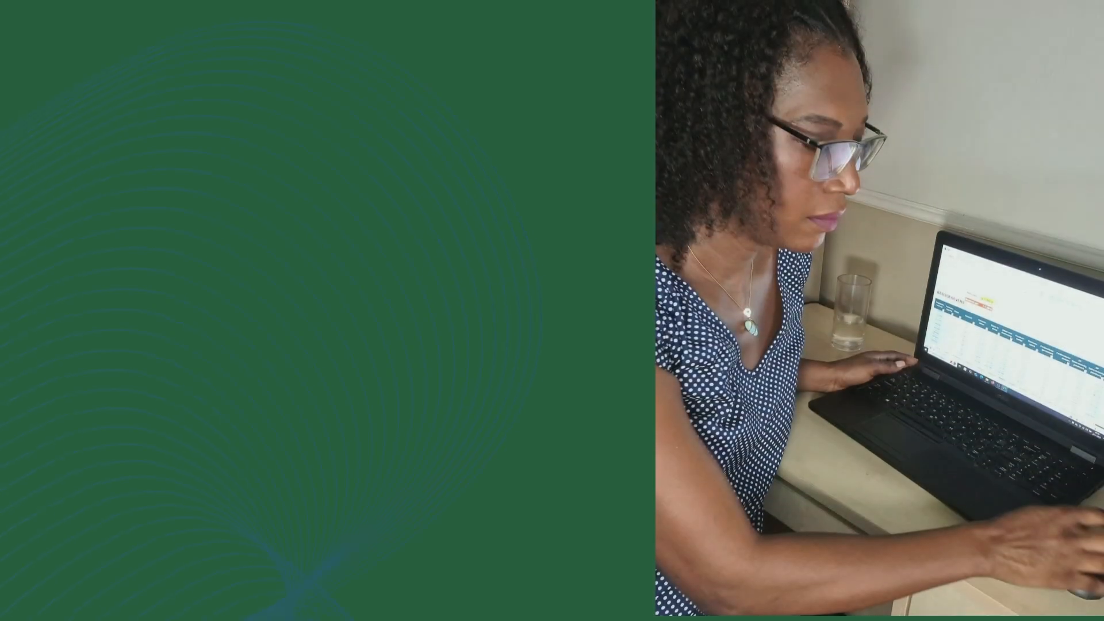